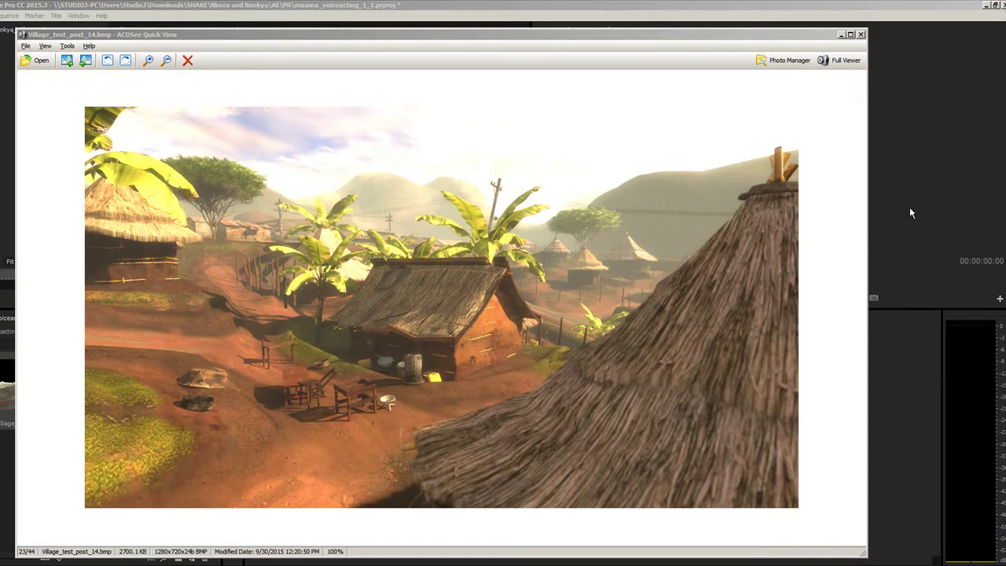
# Bring Premiere Pro in front of the ACDSee image viewer and open its Help menu
pyautogui.click(892, 178)
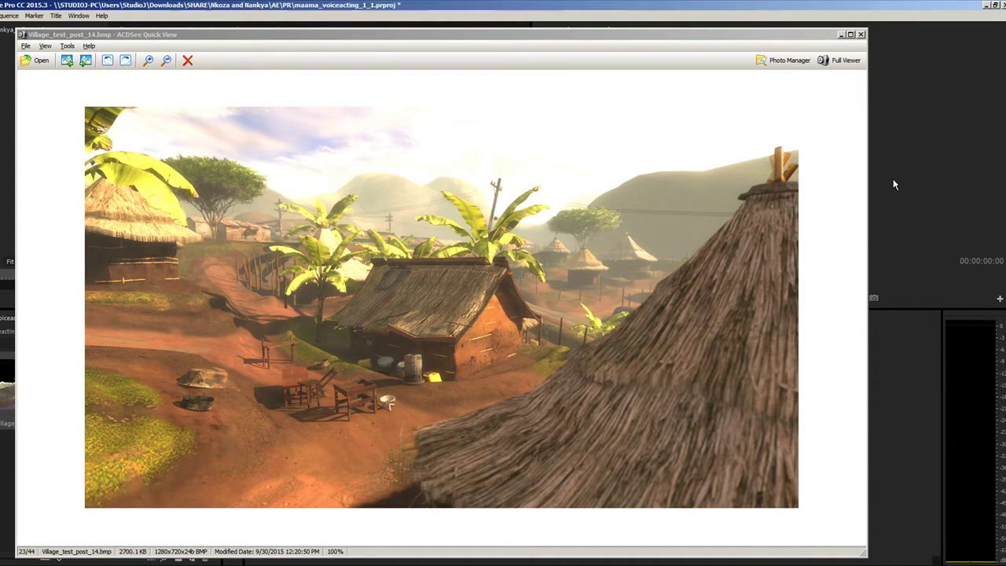
pyautogui.click(101, 16)
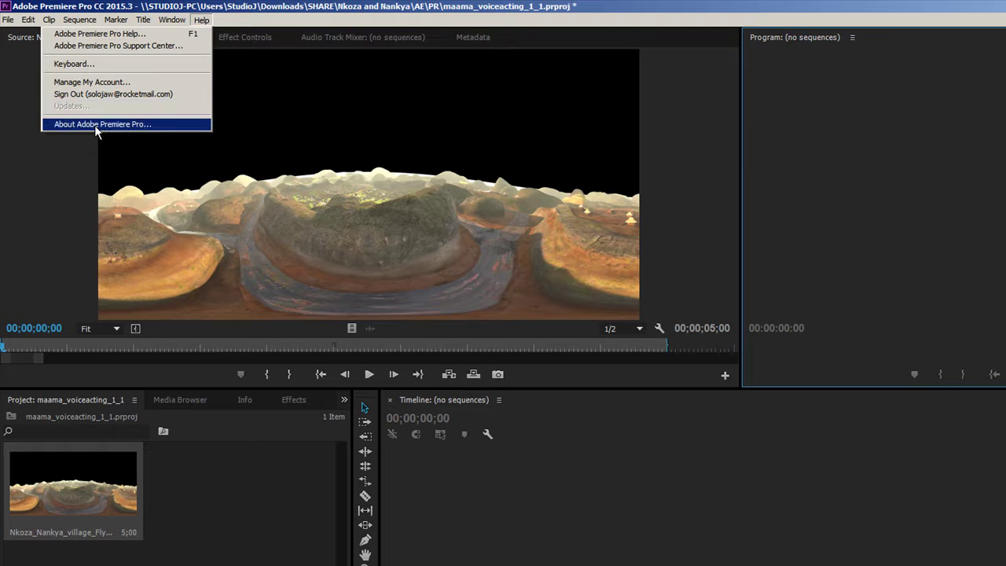
# Check the Premiere Pro version (2015.3 Release, build 10.3.0) in the About dialog, then close it
pyautogui.click(99, 126)
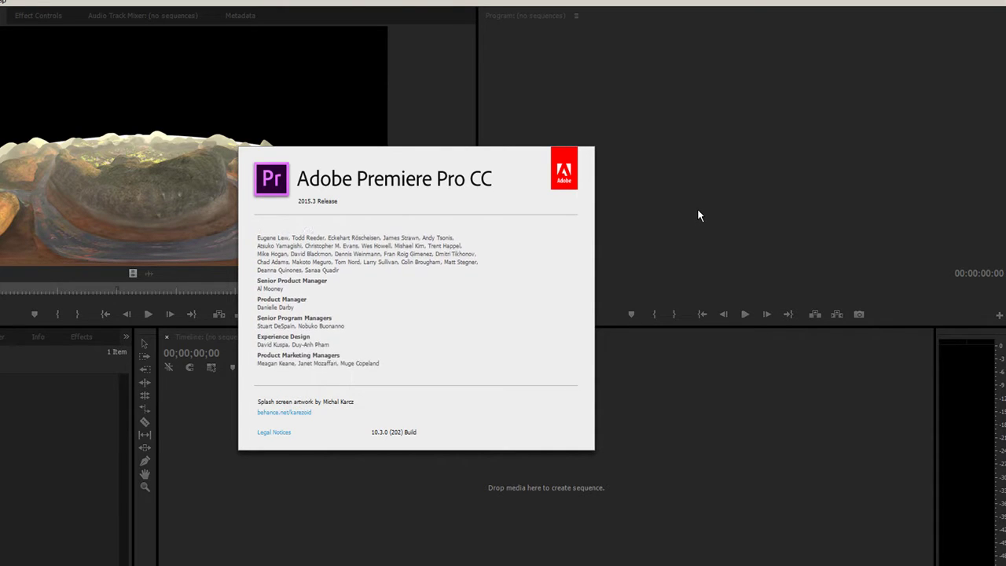
pyautogui.click(538, 201)
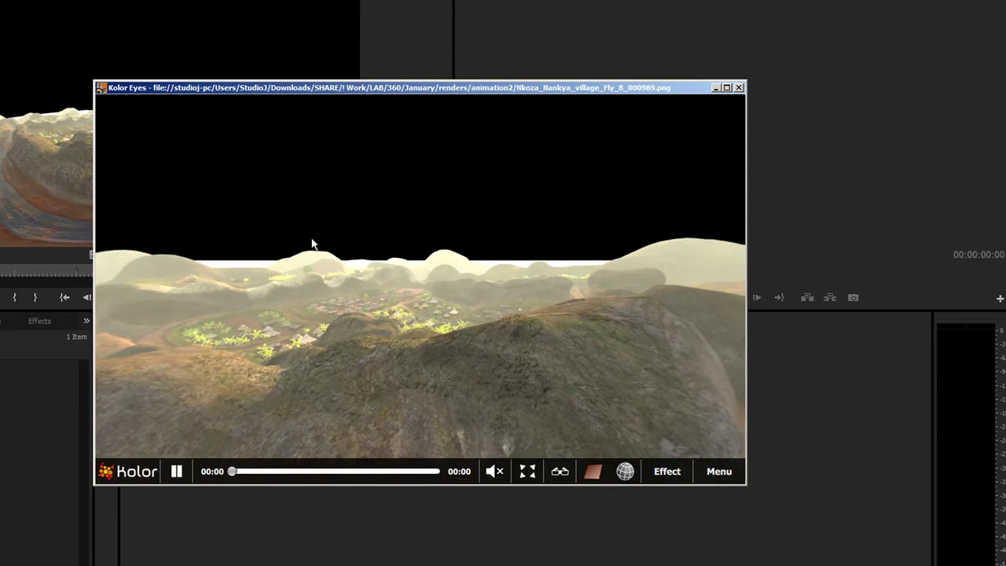
# Look around the 360° village frame in Kolor Eyes (huts, mossy rock, river gorge), then close the player
pyautogui.moveTo(311, 243); pyautogui.dragTo(216, 205)
pyautogui.moveTo(259, 254); pyautogui.dragTo(286, 270)
pyautogui.moveTo(642, 265); pyautogui.dragTo(343, 259)
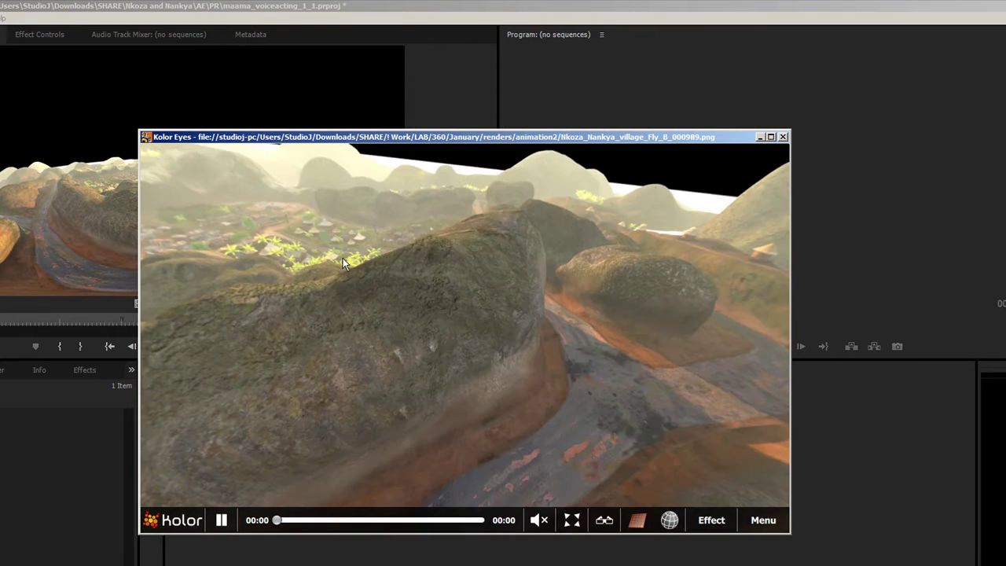
pyautogui.moveTo(621, 265); pyautogui.dragTo(408, 266)
pyautogui.moveTo(616, 309); pyautogui.dragTo(585, 305)
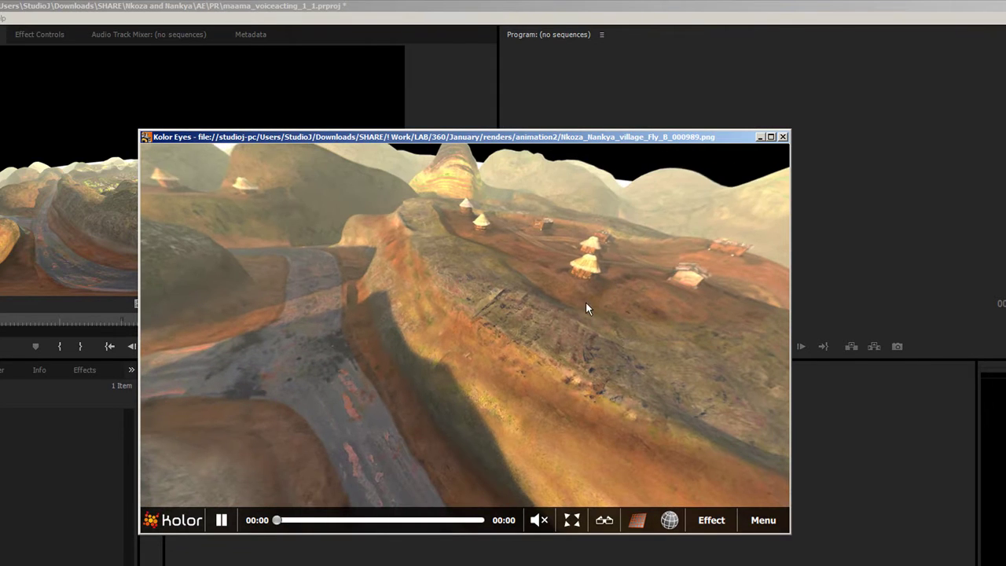
pyautogui.moveTo(496, 351); pyautogui.dragTo(539, 367)
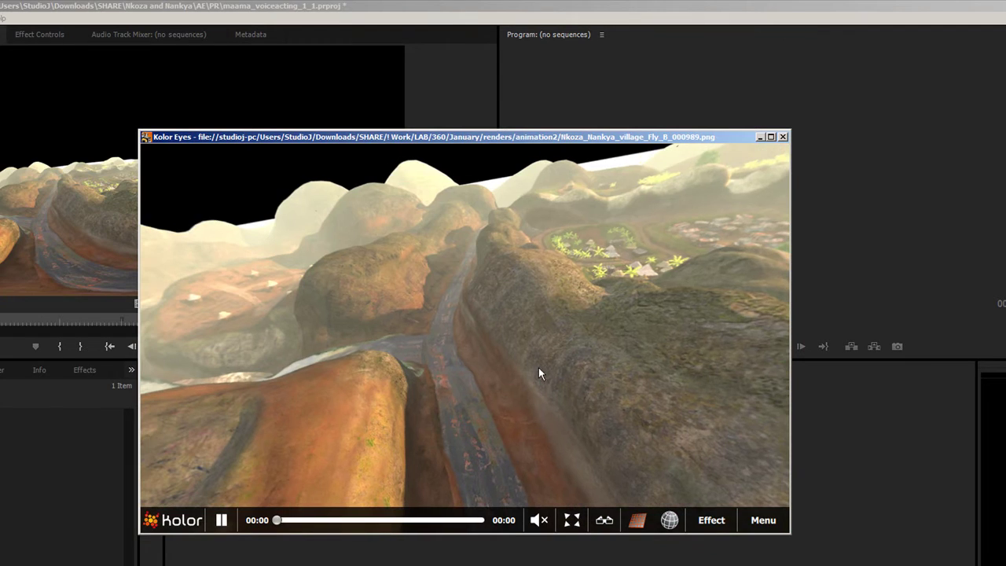
pyautogui.click(783, 138)
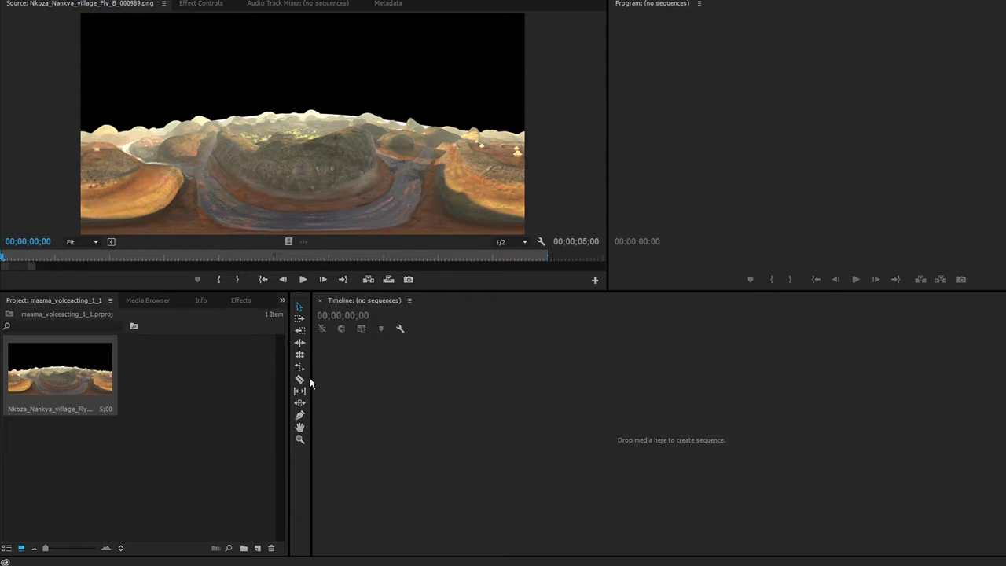
# Set the village_Fly_B_000989.png clip to Ignore Alpha Channel through Interpret Footage
pyautogui.click(65, 379)
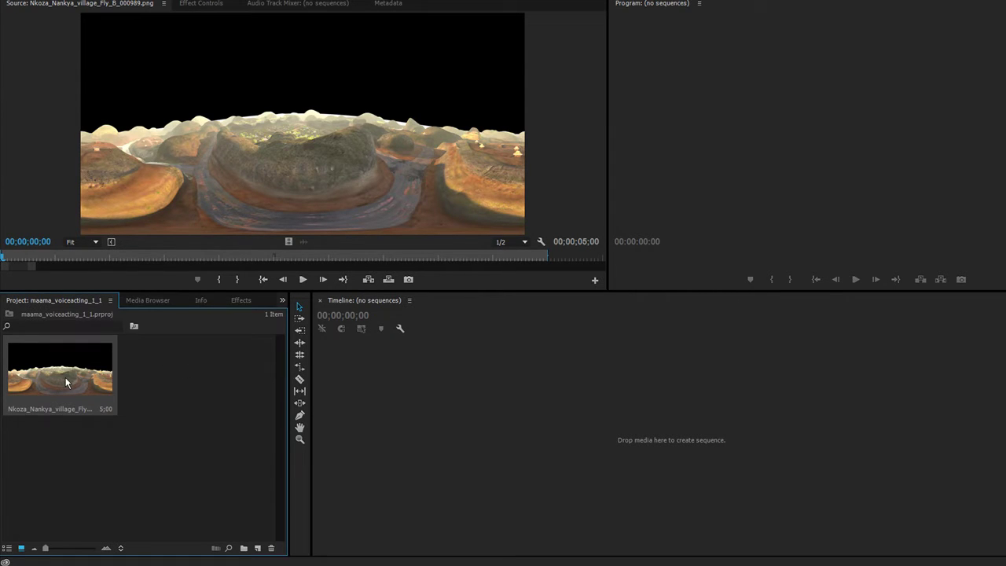
pyautogui.rightClick(65, 383)
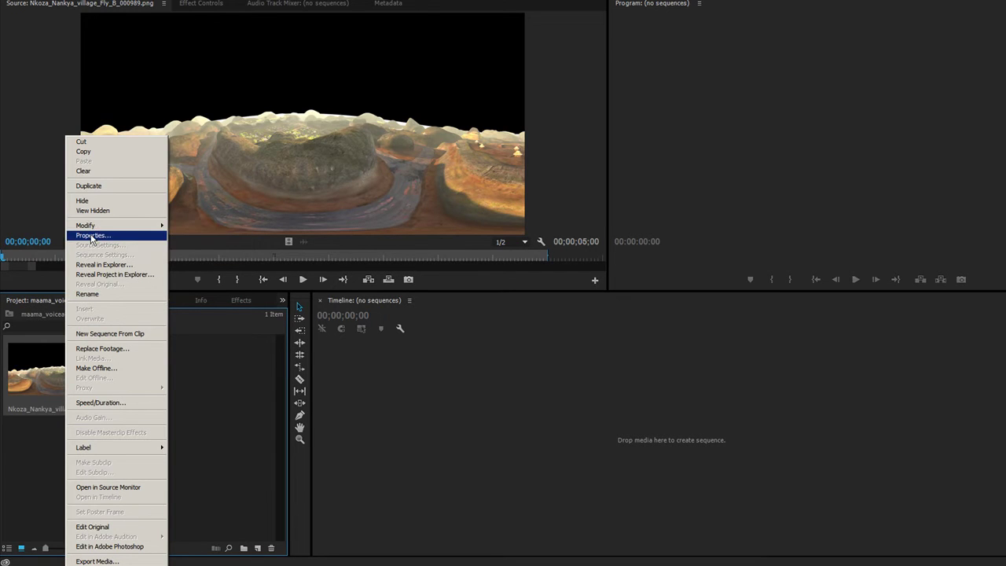
pyautogui.moveTo(118, 226)
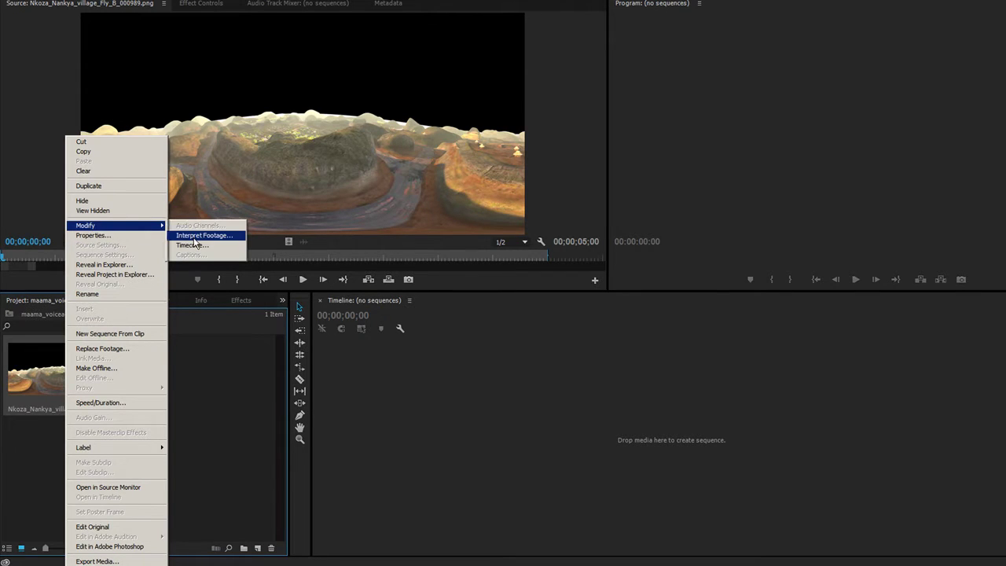
pyautogui.click(194, 237)
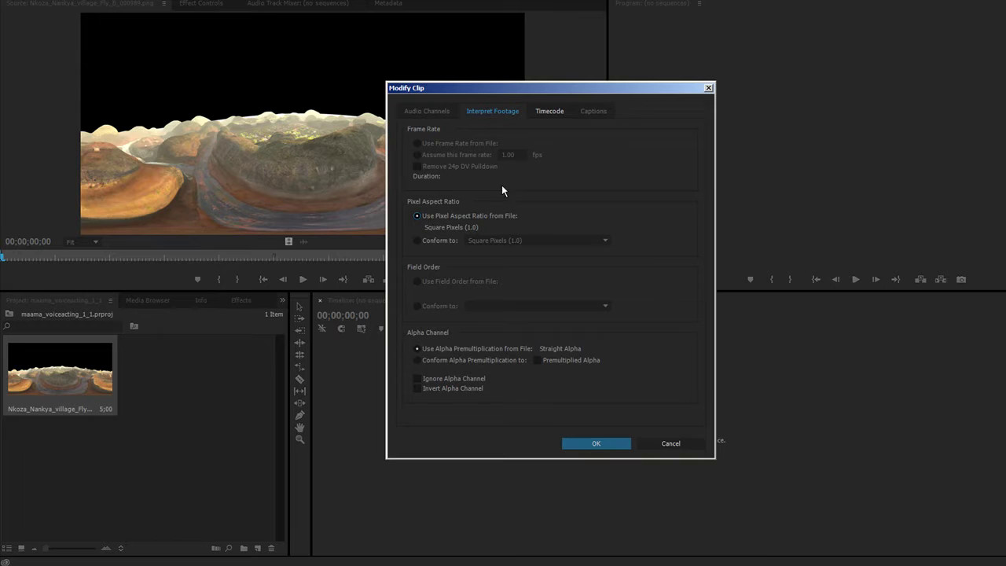
pyautogui.click(417, 378)
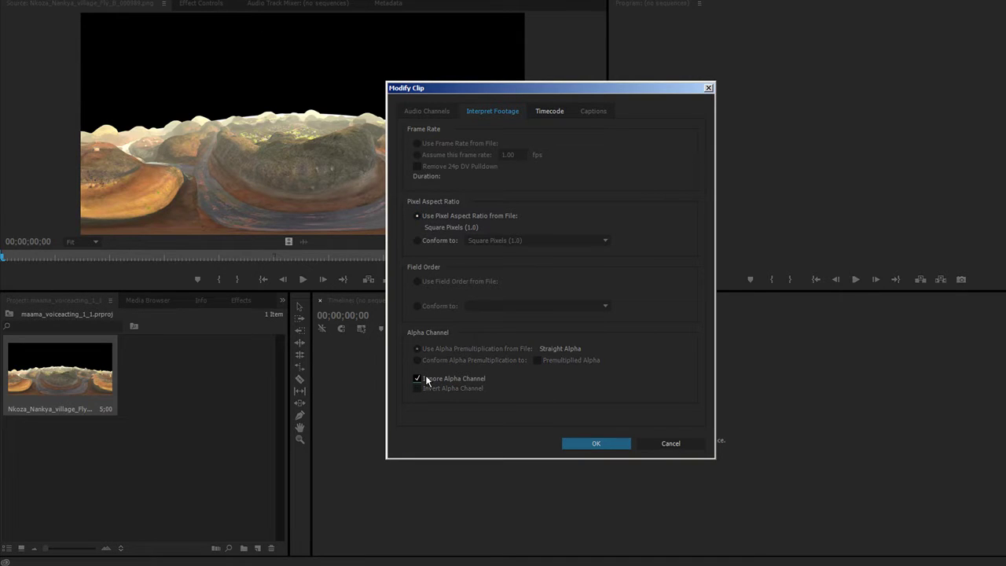
pyautogui.click(578, 443)
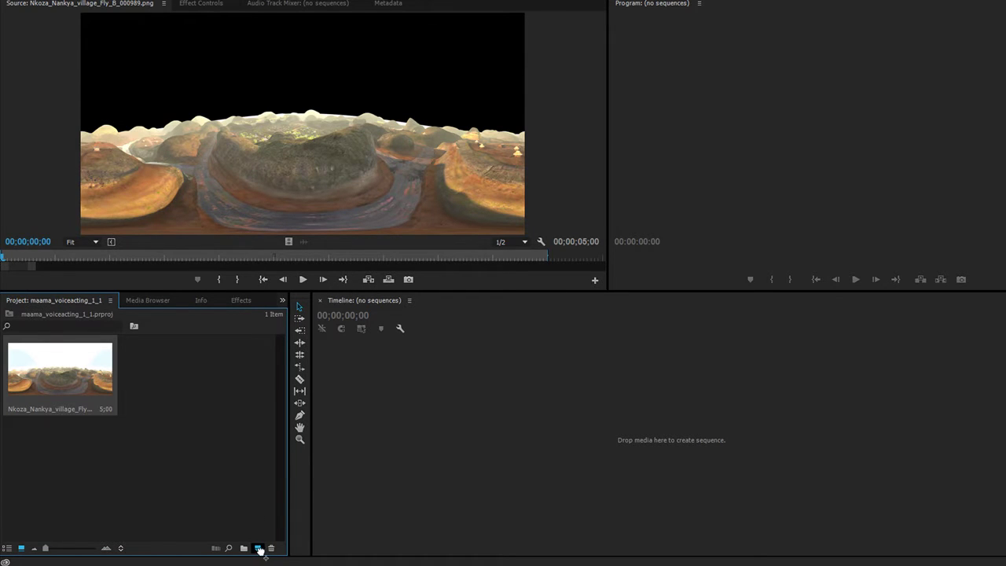
# Create a new sequence from the village clip and play the clip in the Source monitor
pyautogui.moveTo(257, 549); pyautogui.dragTo(257, 548)
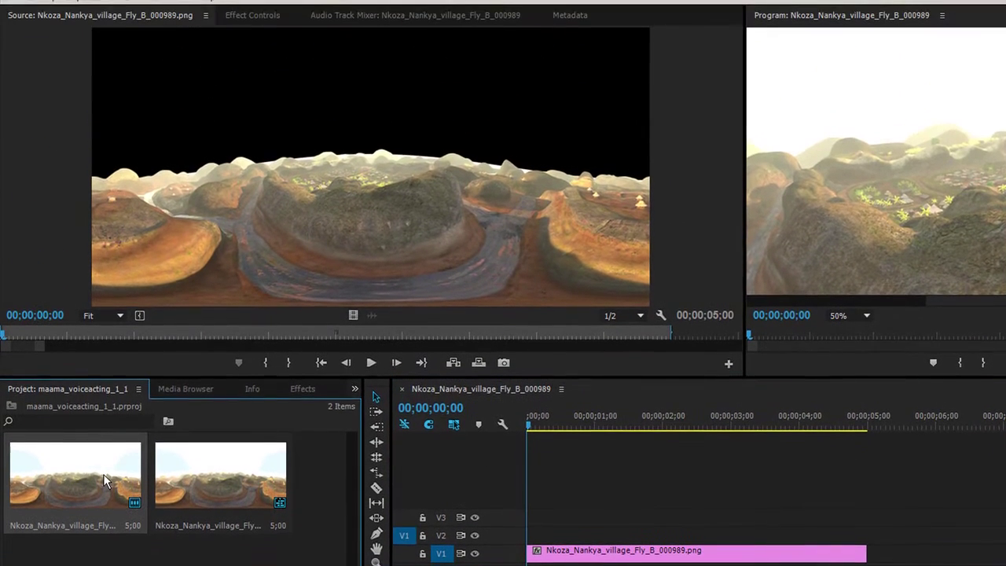
pyautogui.doubleClick(105, 481)
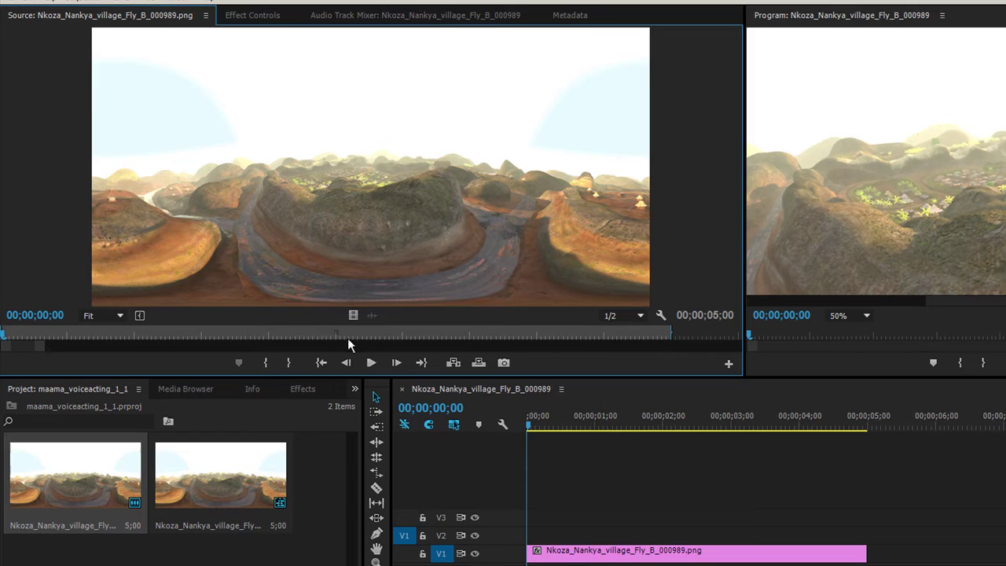
pyautogui.click(372, 363)
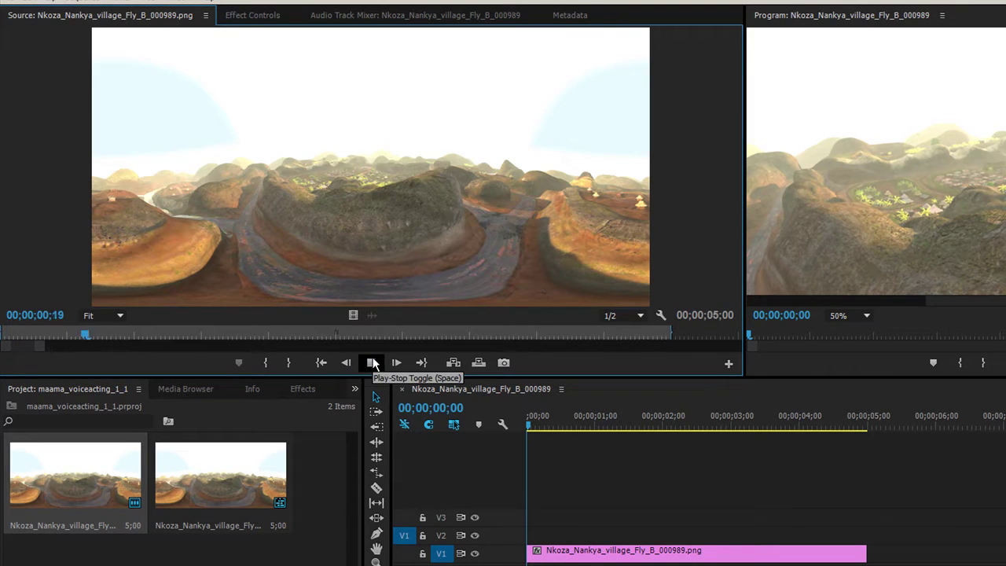
pyautogui.click(372, 363)
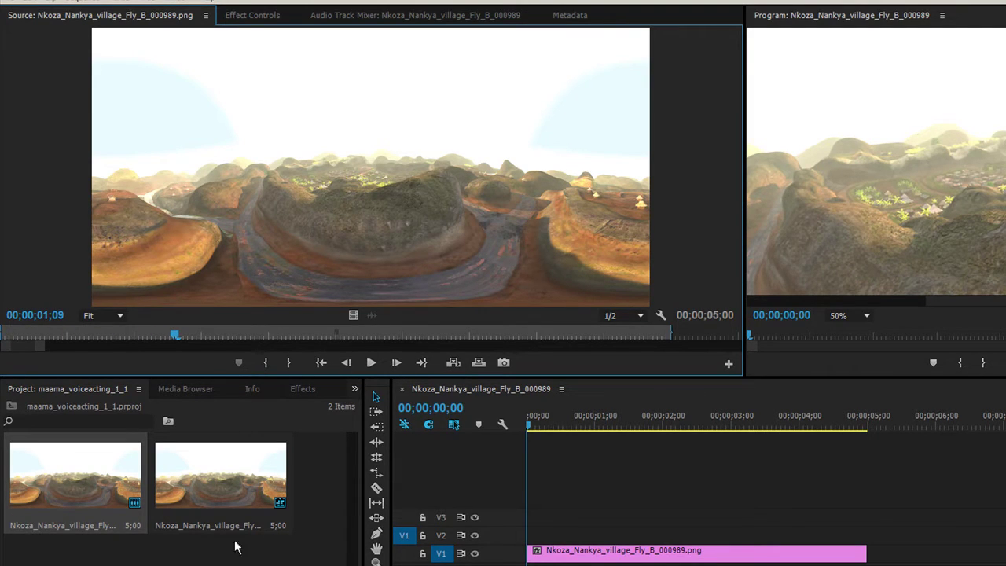
# Scrub the new sequence back to about one second and clear the project selection
pyautogui.click(227, 488)
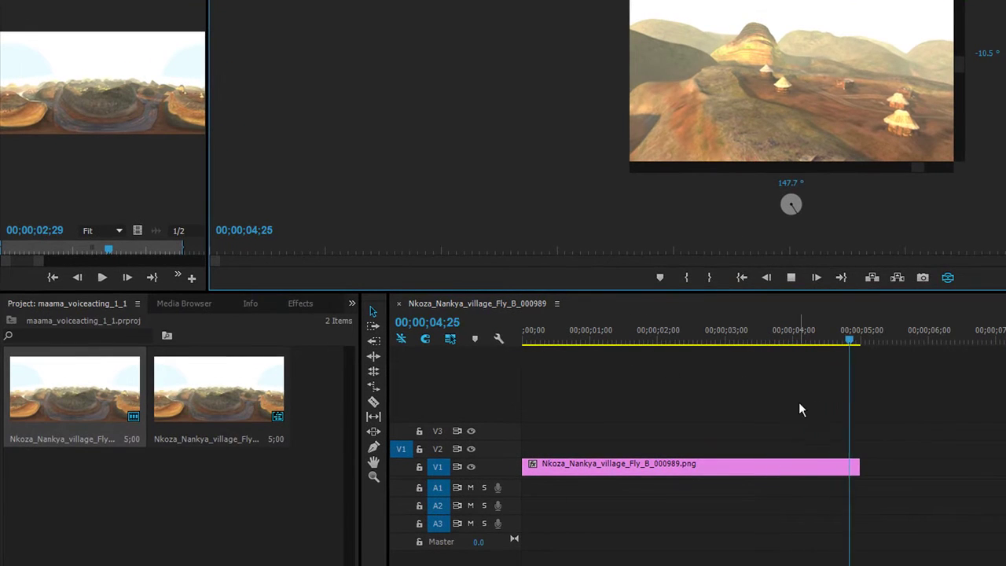
pyautogui.moveTo(714, 314); pyautogui.dragTo(595, 313)
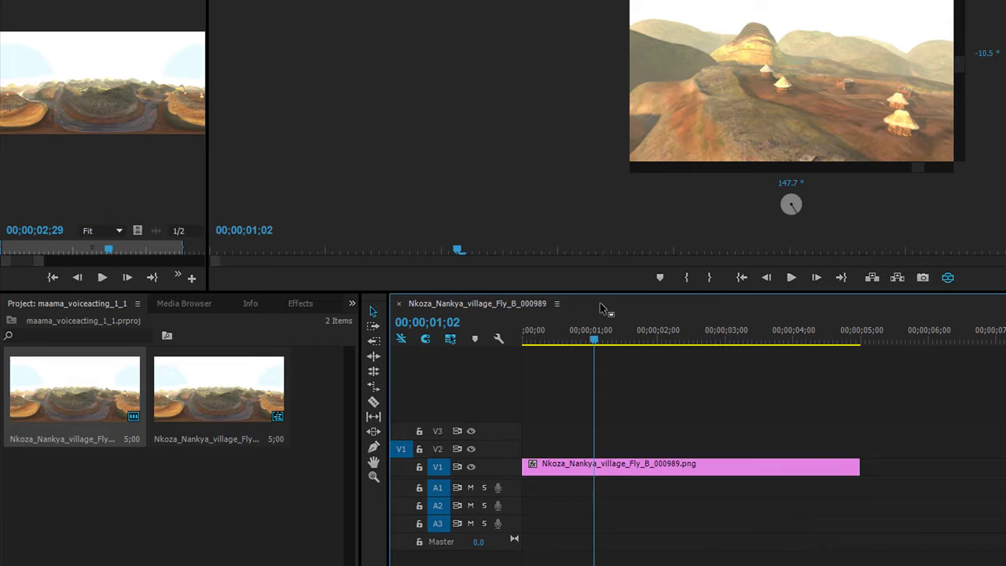
pyautogui.click(95, 416)
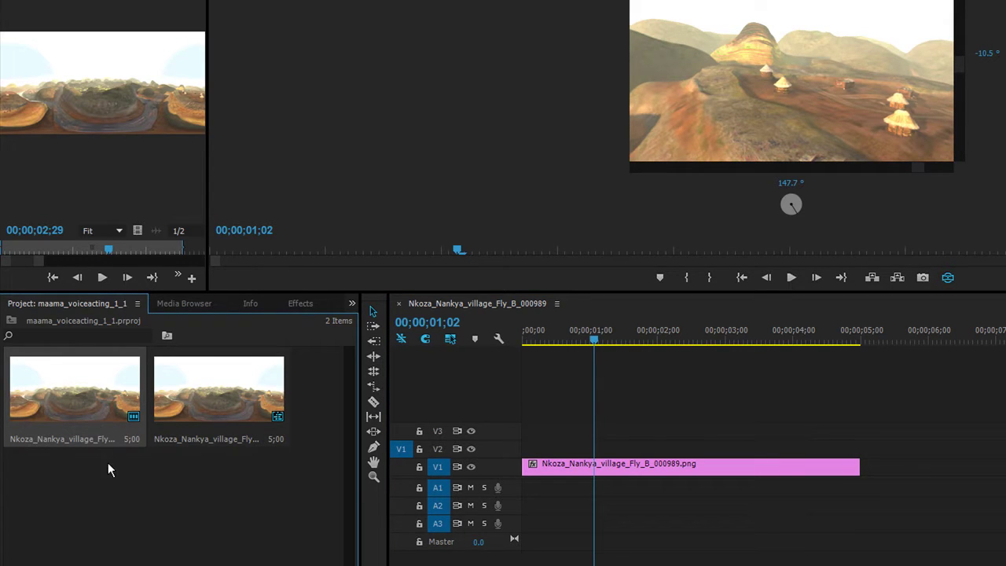
pyautogui.click(212, 477)
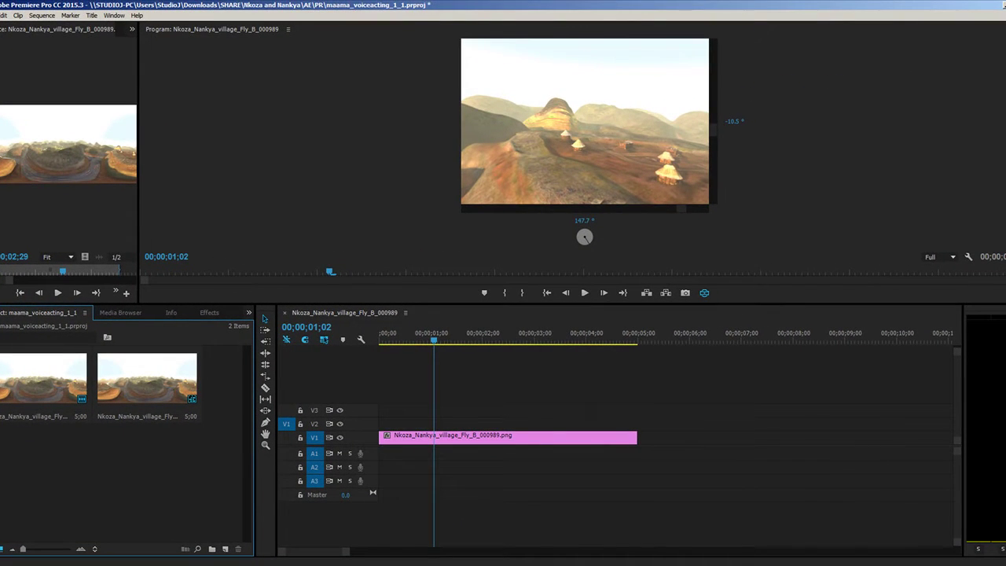
# Import the numbered village PNGs as a 17;01 image sequence set to Ignore Alpha Channel
pyautogui.hotkey('ctrl', 'i')
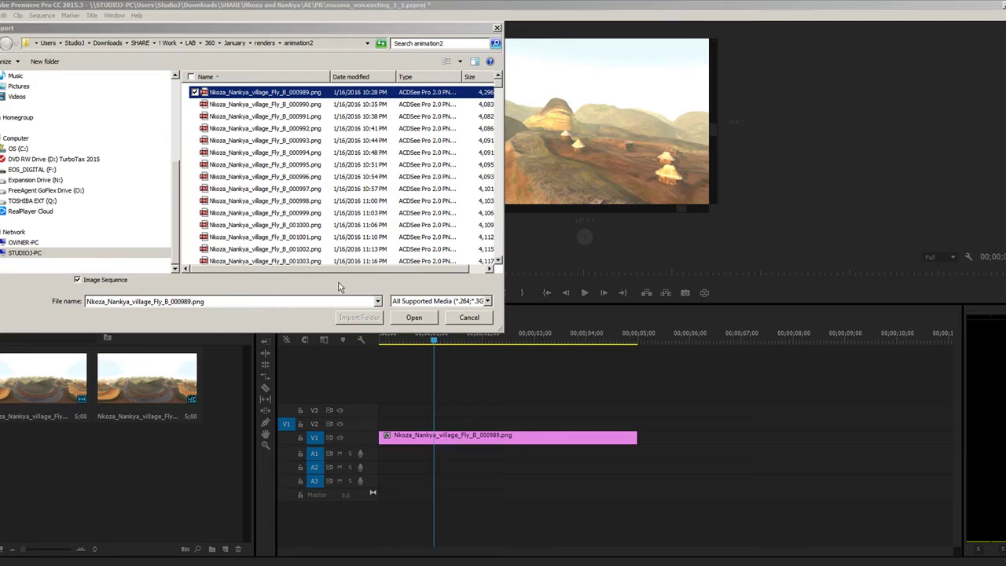
pyautogui.click(414, 317)
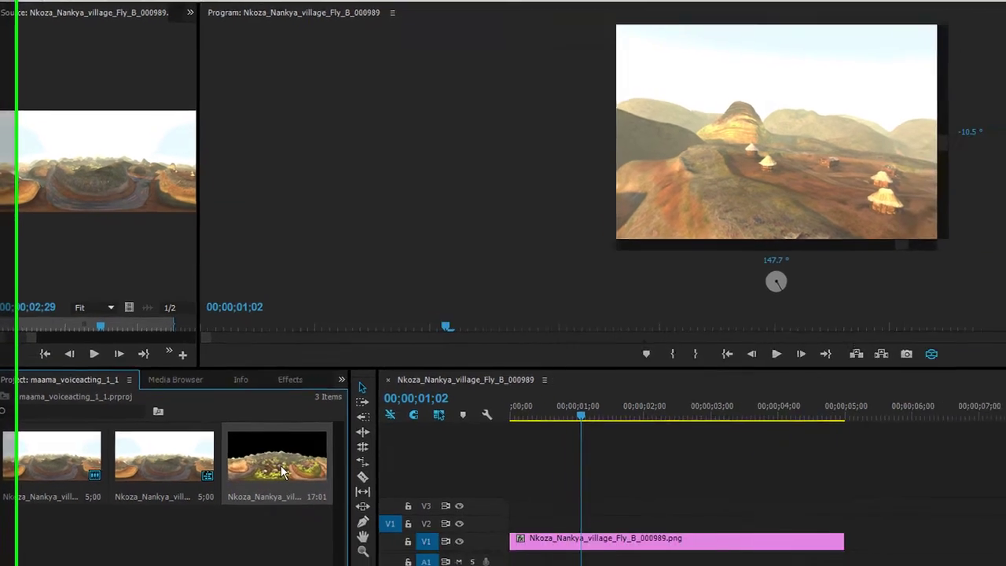
pyautogui.rightClick(281, 471)
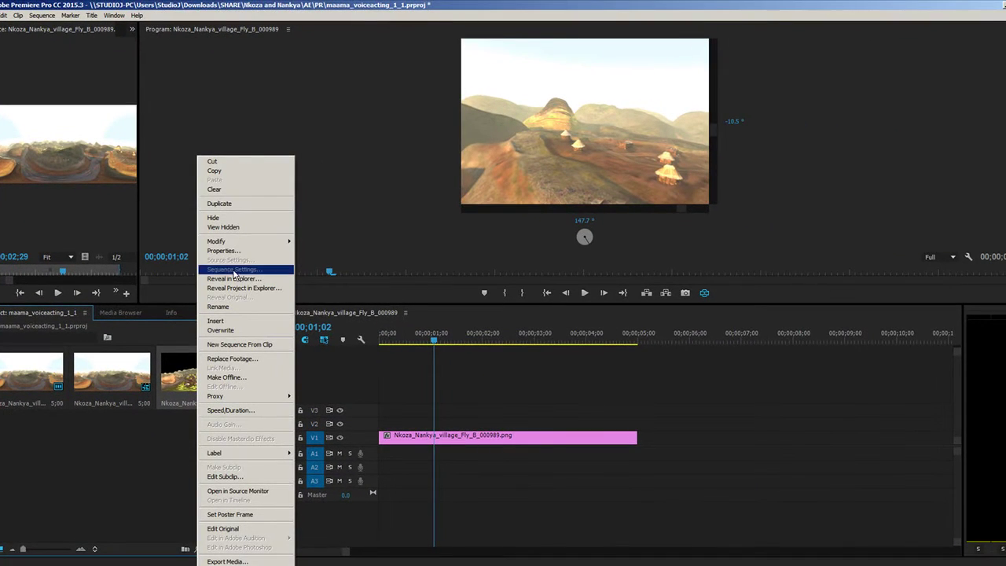
pyautogui.moveTo(326, 296)
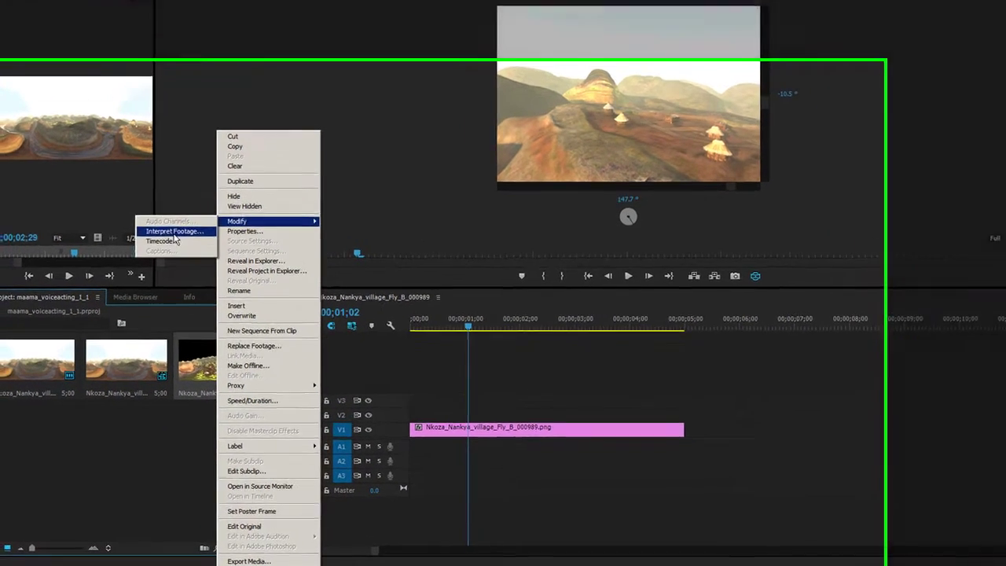
pyautogui.click(157, 250)
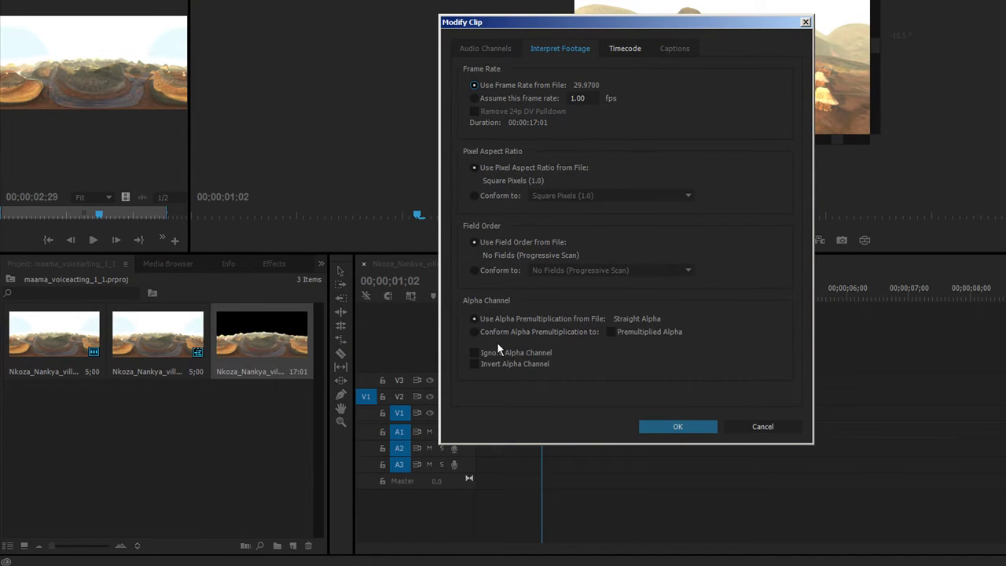
pyautogui.click(497, 352)
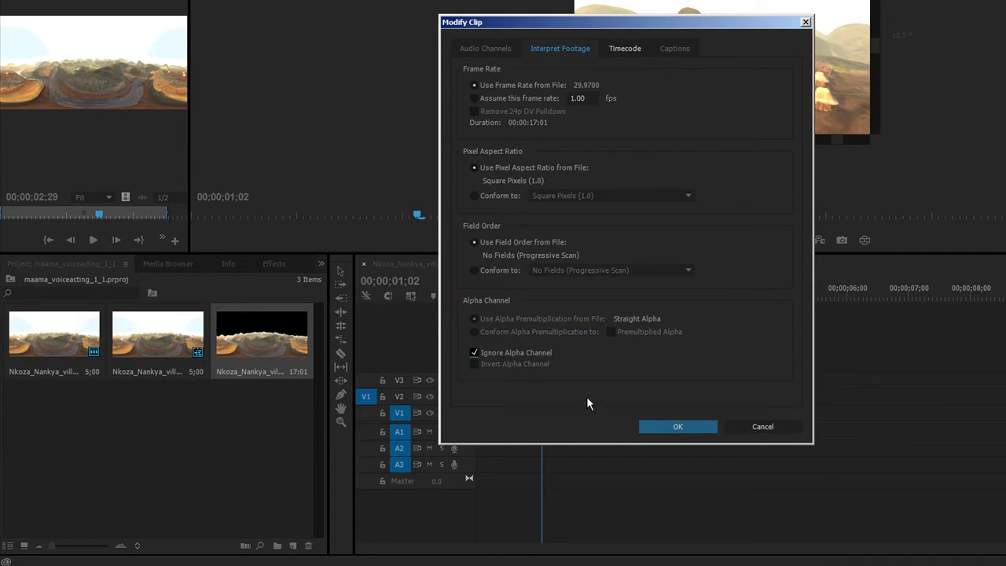
pyautogui.click(669, 427)
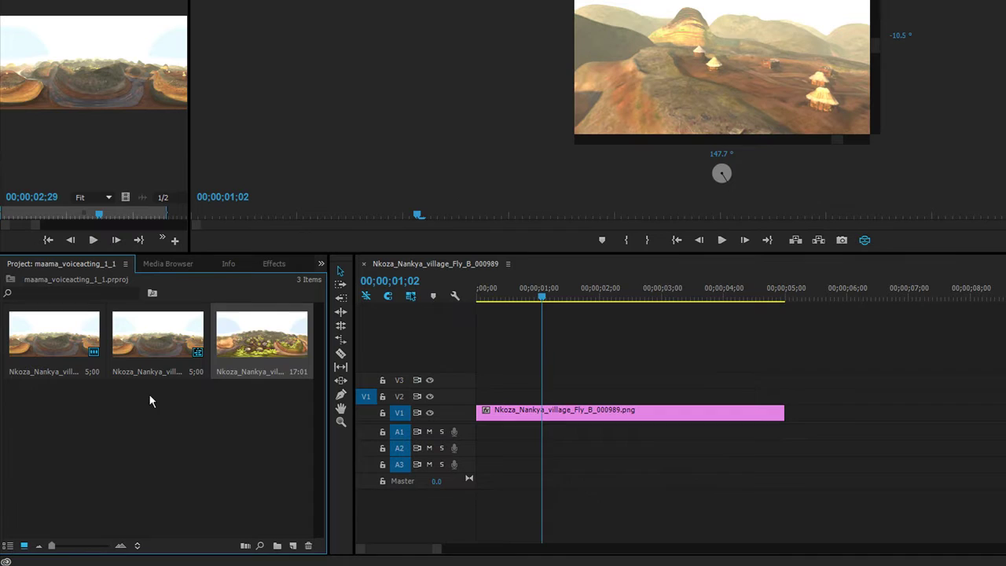
# Build a sequence from the 17:01 image sequence, save the project, and enlarge the Program monitor
pyautogui.click(166, 409)
pyautogui.moveTo(166, 410); pyautogui.dragTo(77, 338)
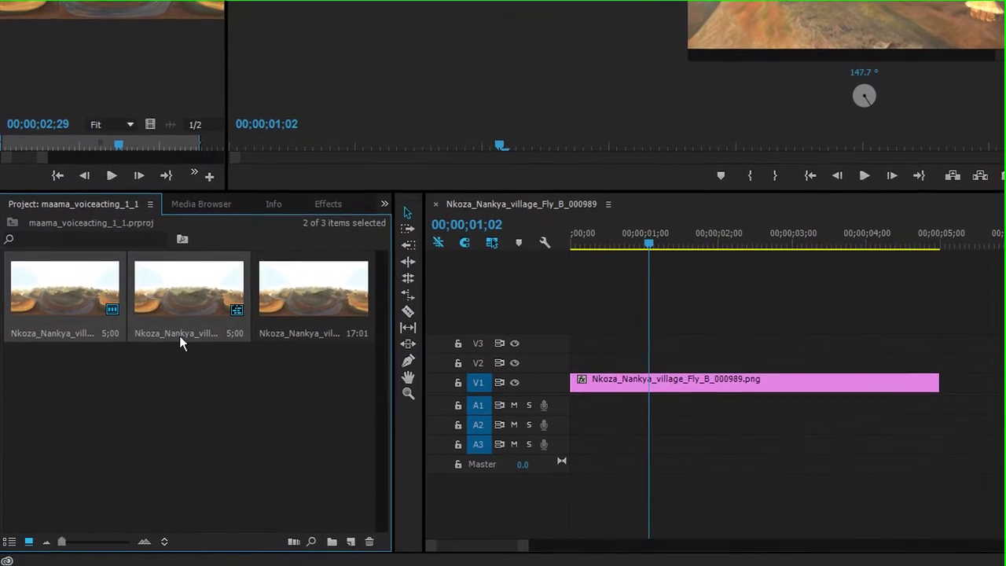
pyautogui.moveTo(159, 367); pyautogui.dragTo(369, 541)
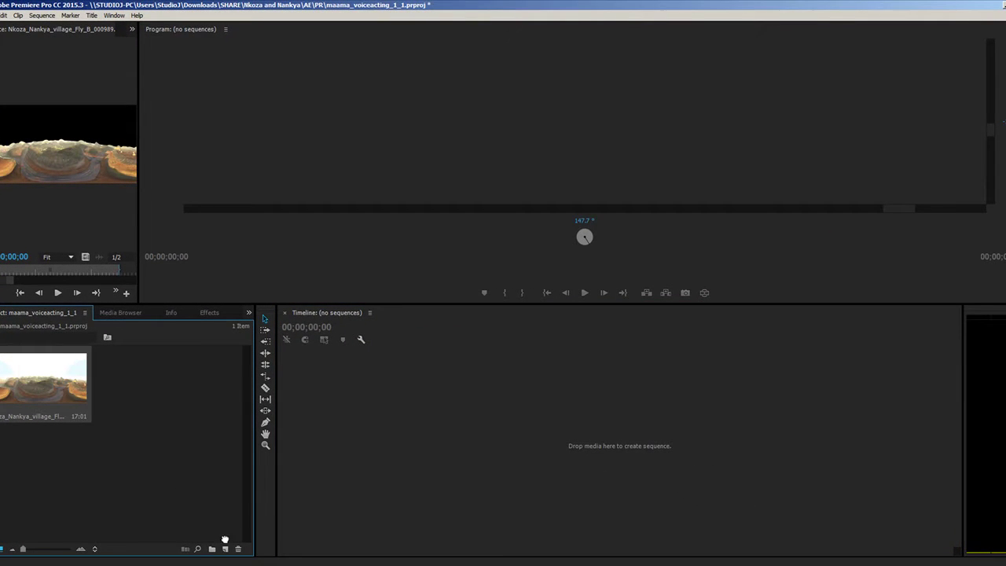
pyautogui.moveTo(225, 539); pyautogui.dragTo(294, 491)
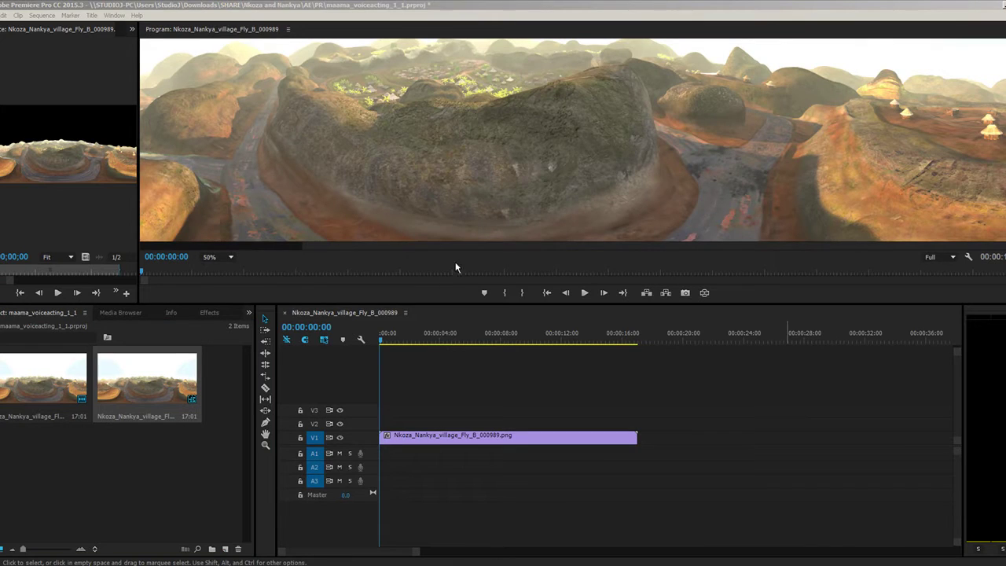
pyautogui.hotkey('ctrl', 's')
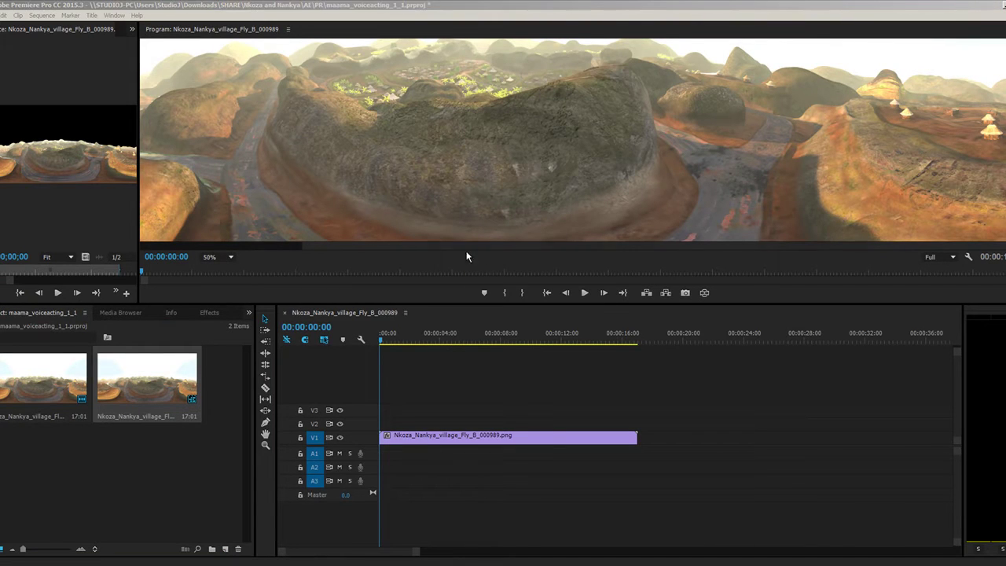
pyautogui.moveTo(461, 304); pyautogui.dragTo(453, 455)
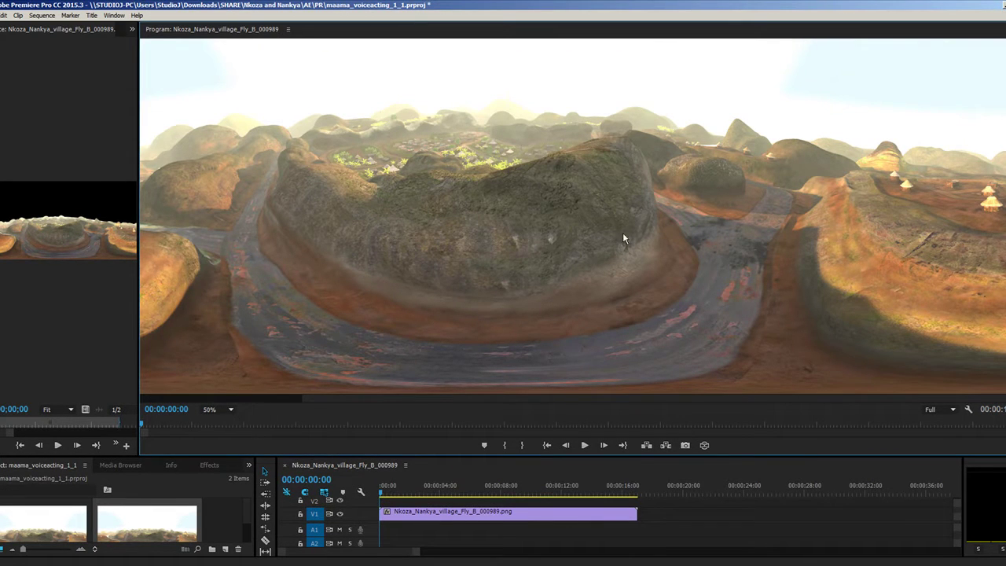
# Set the Program monitor zoom to 25% and scrub the fly-through to about 13 seconds and back
pyautogui.click(232, 410)
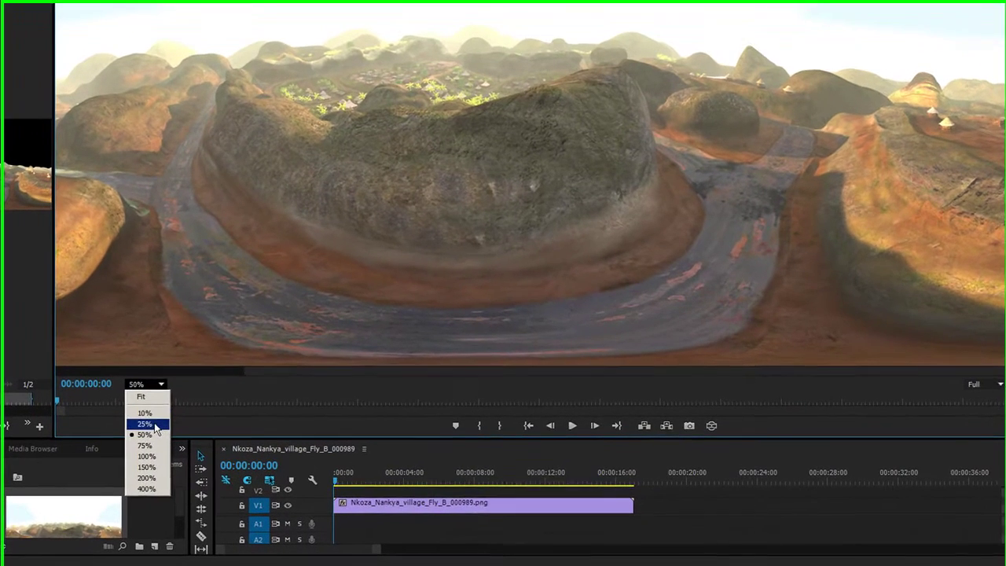
pyautogui.click(224, 438)
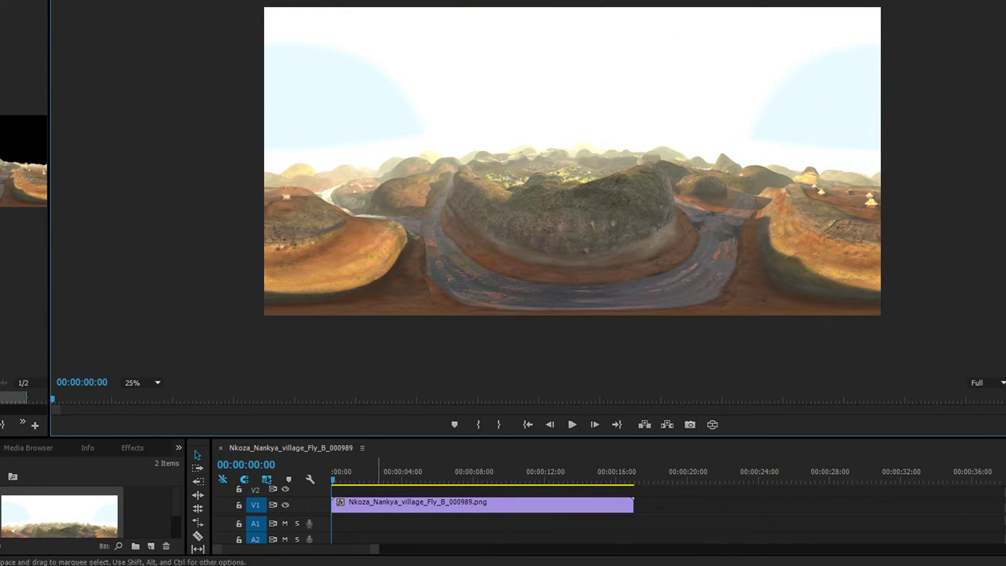
pyautogui.moveTo(340, 488); pyautogui.dragTo(448, 488)
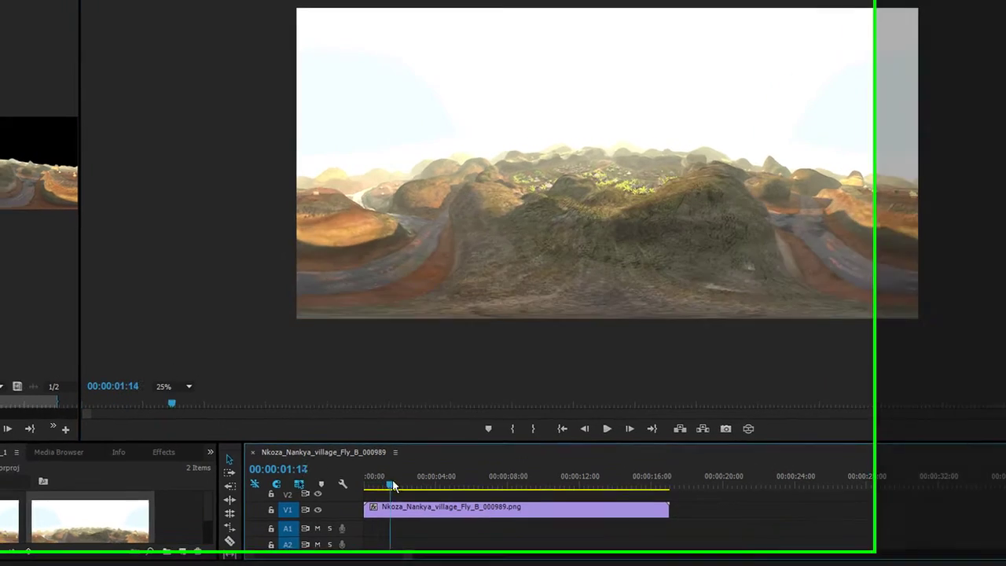
pyautogui.moveTo(589, 493); pyautogui.dragTo(627, 493)
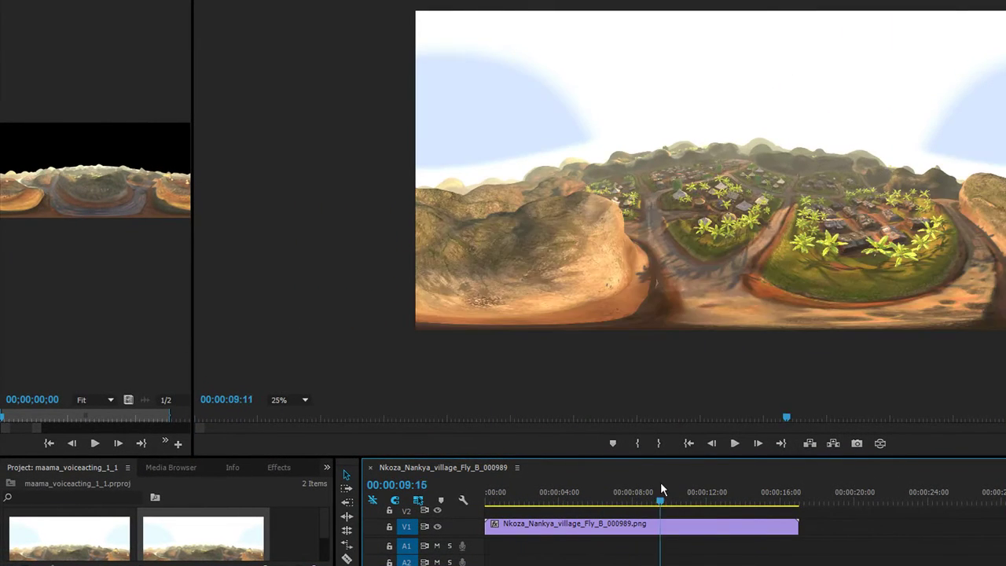
pyautogui.moveTo(662, 487); pyautogui.dragTo(706, 495)
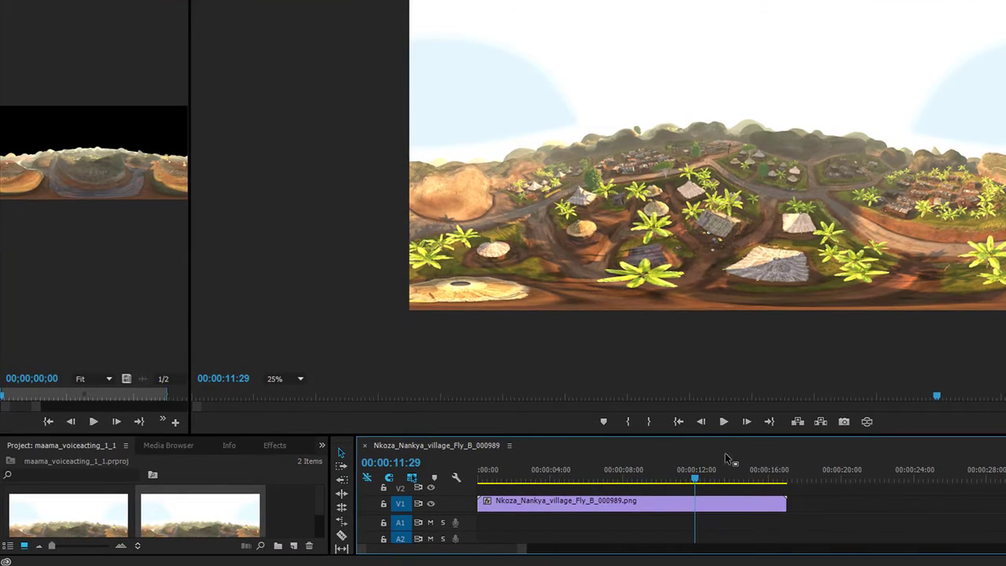
pyautogui.moveTo(693, 479); pyautogui.dragTo(544, 480)
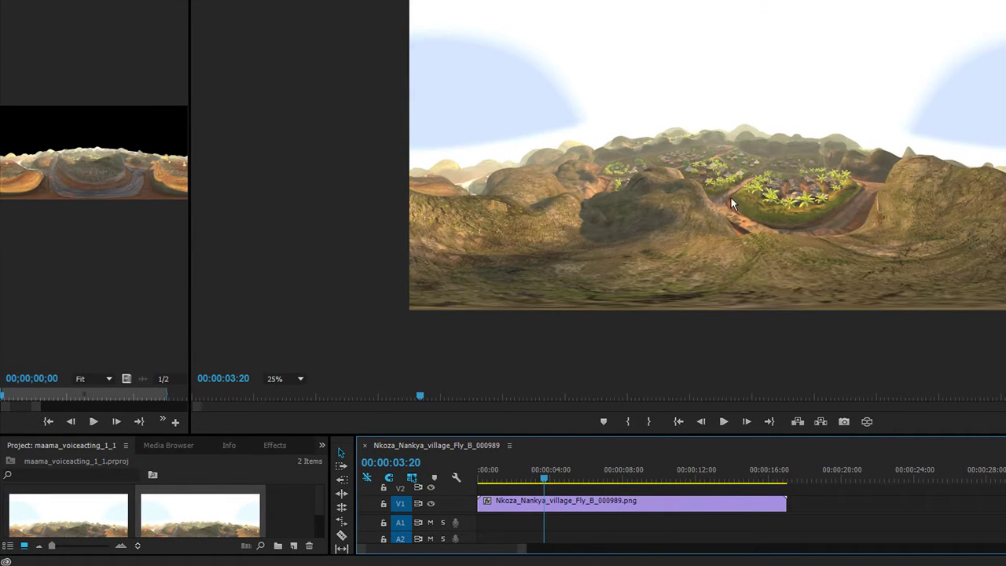
# Add the Toggle VR Video Display button to the Program monitor and turn on VR display
pyautogui.rightClick(692, 136)
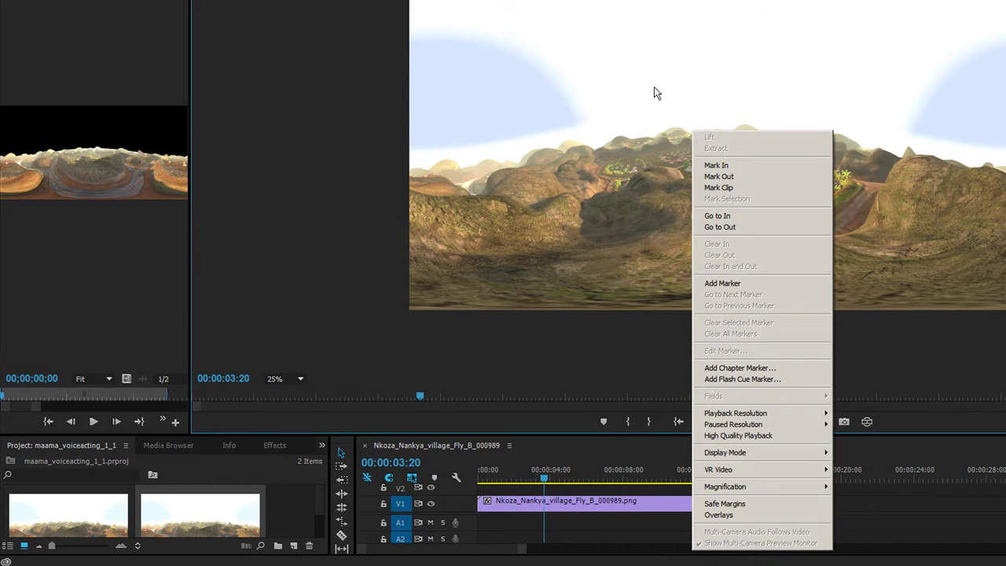
pyautogui.moveTo(720, 475)
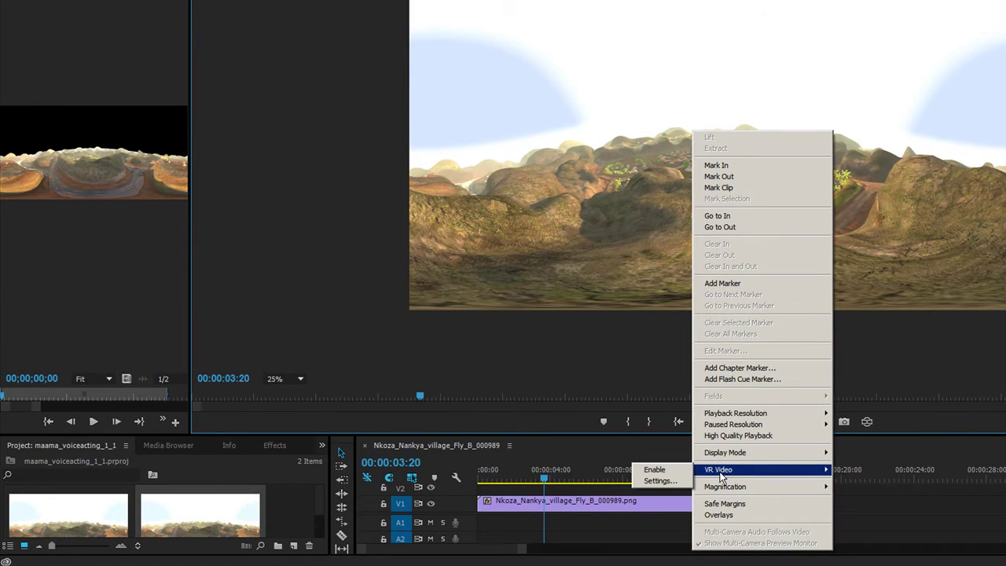
pyautogui.click(659, 482)
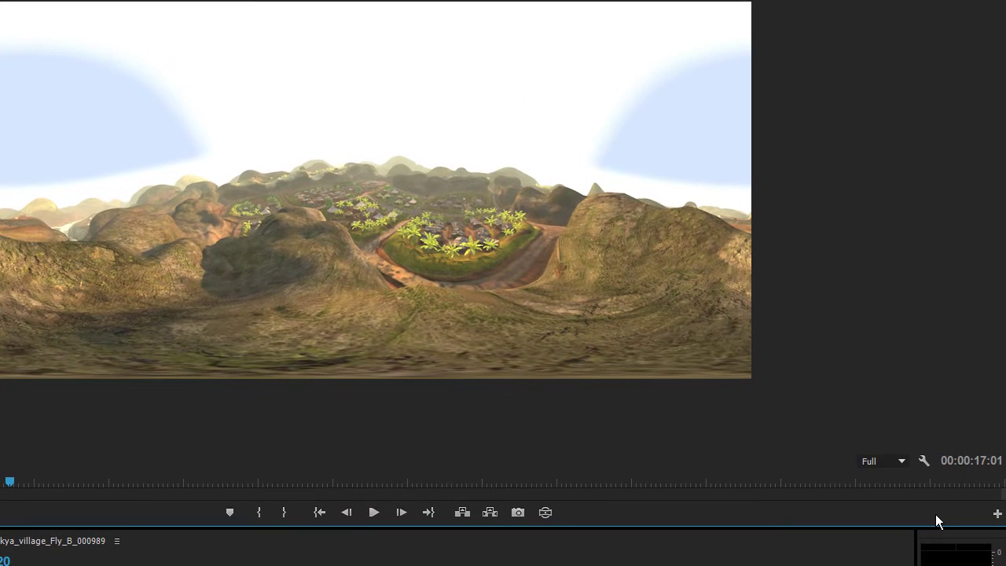
pyautogui.click(996, 515)
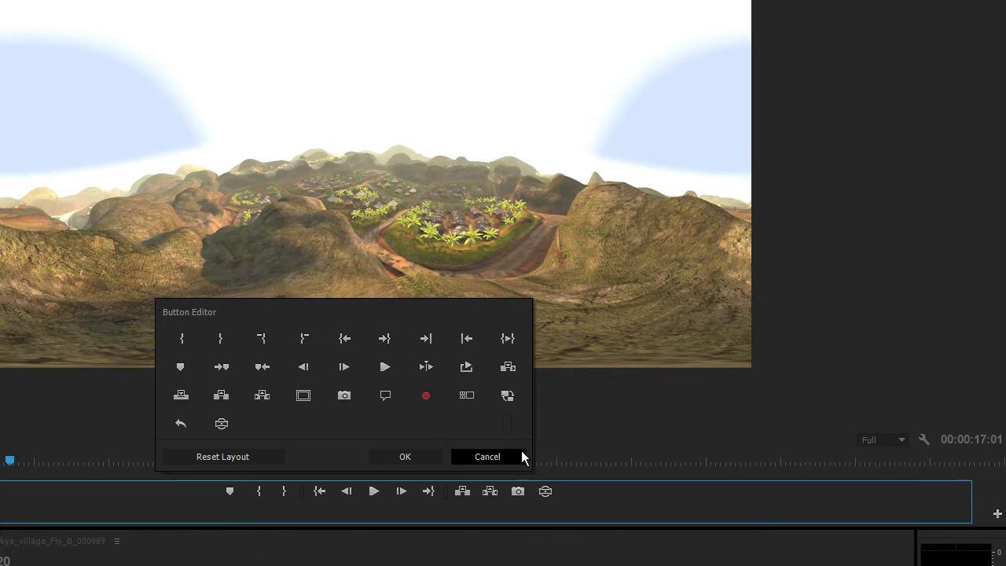
pyautogui.moveTo(220, 428); pyautogui.dragTo(303, 433)
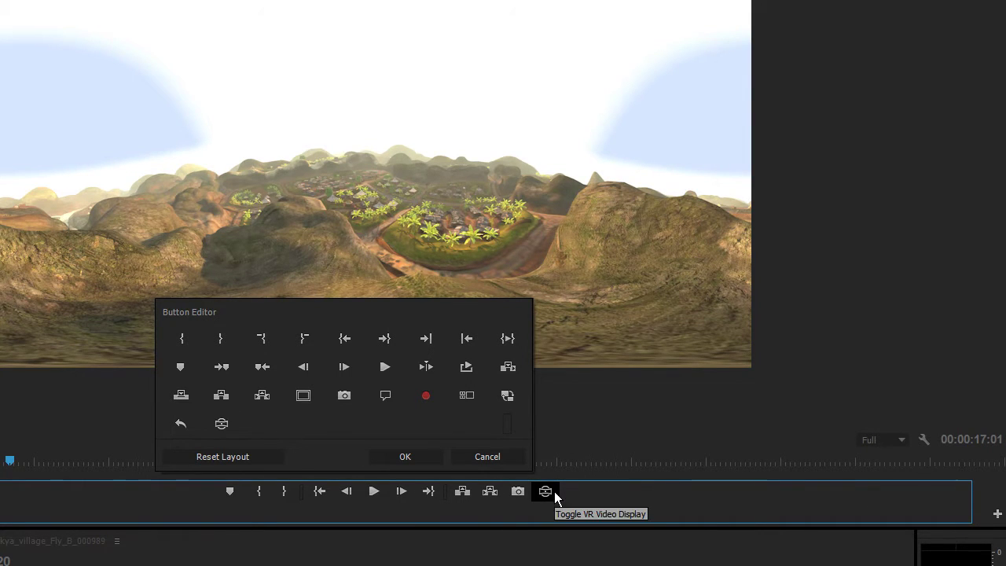
pyautogui.click(402, 456)
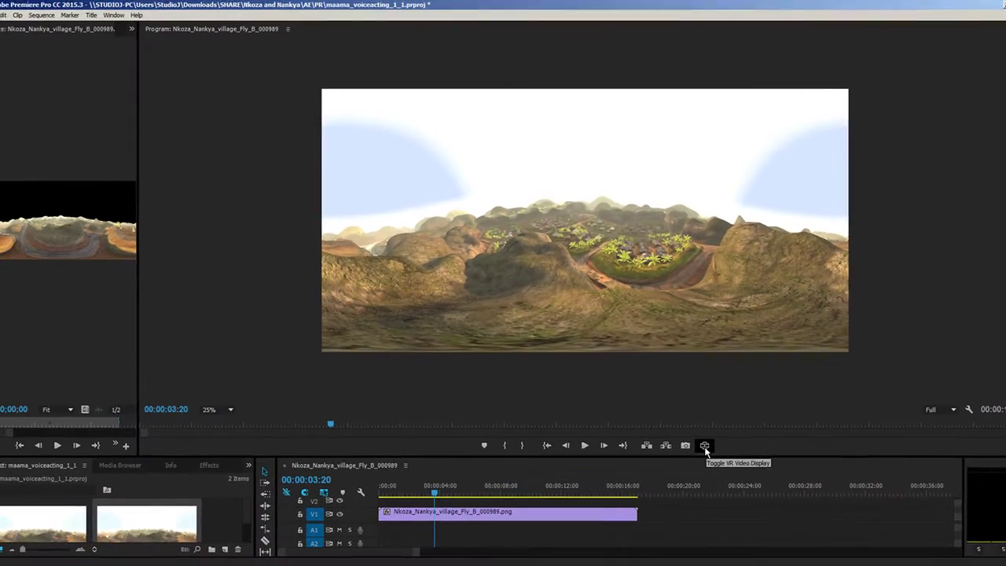
pyautogui.click(704, 445)
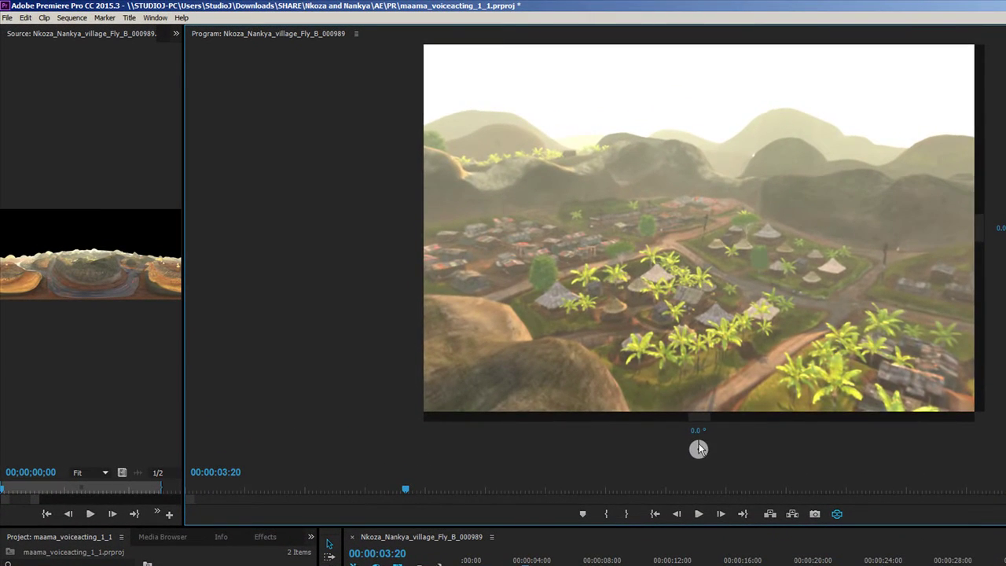
pyautogui.moveTo(584, 389); pyautogui.dragTo(598, 397)
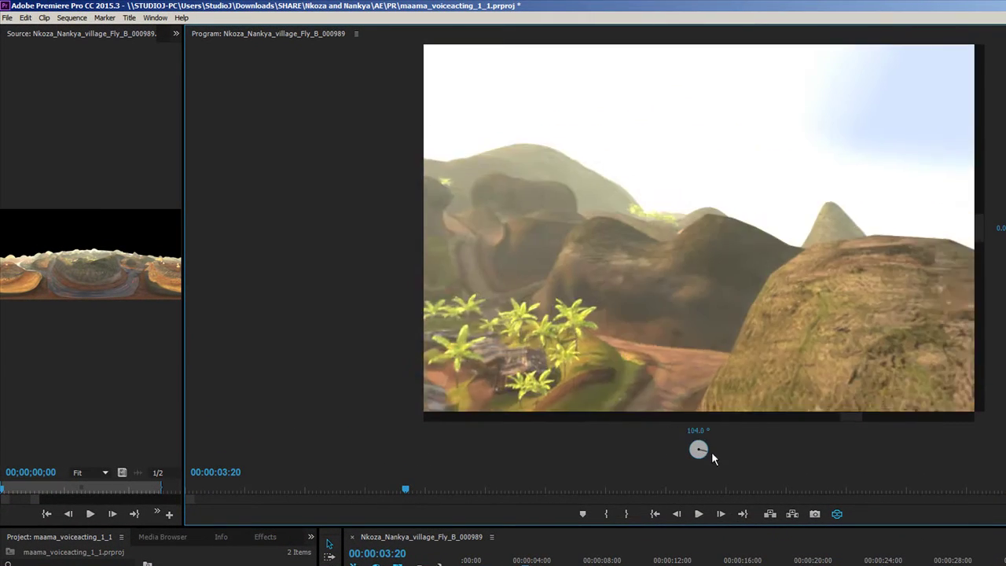
pyautogui.moveTo(711, 451); pyautogui.dragTo(867, 297)
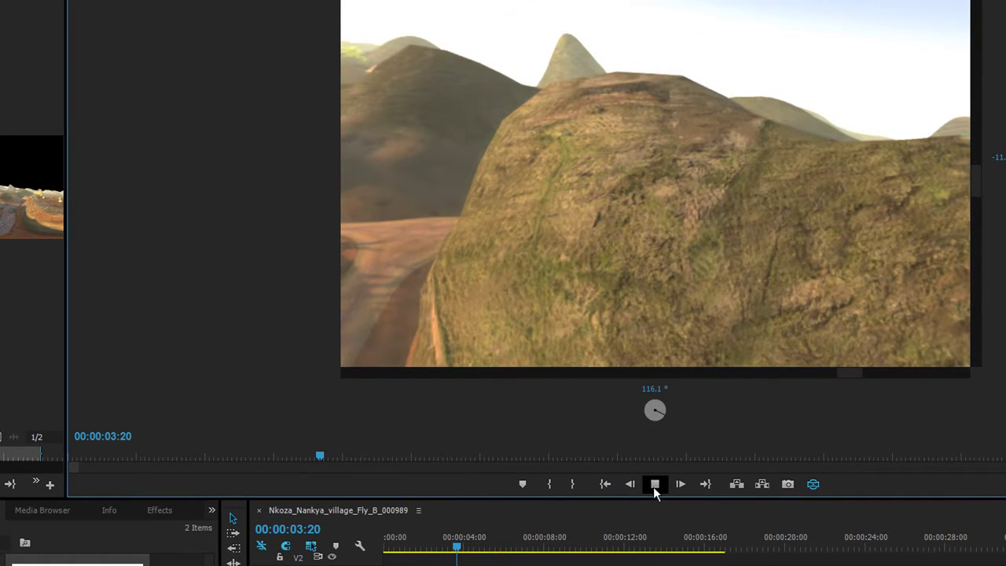
pyautogui.moveTo(607, 285); pyautogui.dragTo(614, 212)
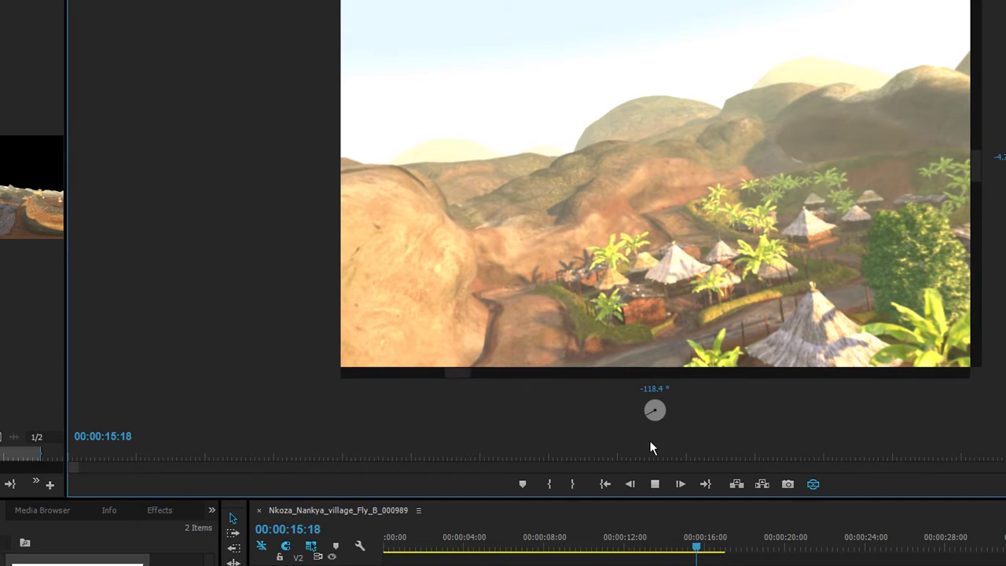
pyautogui.click(655, 483)
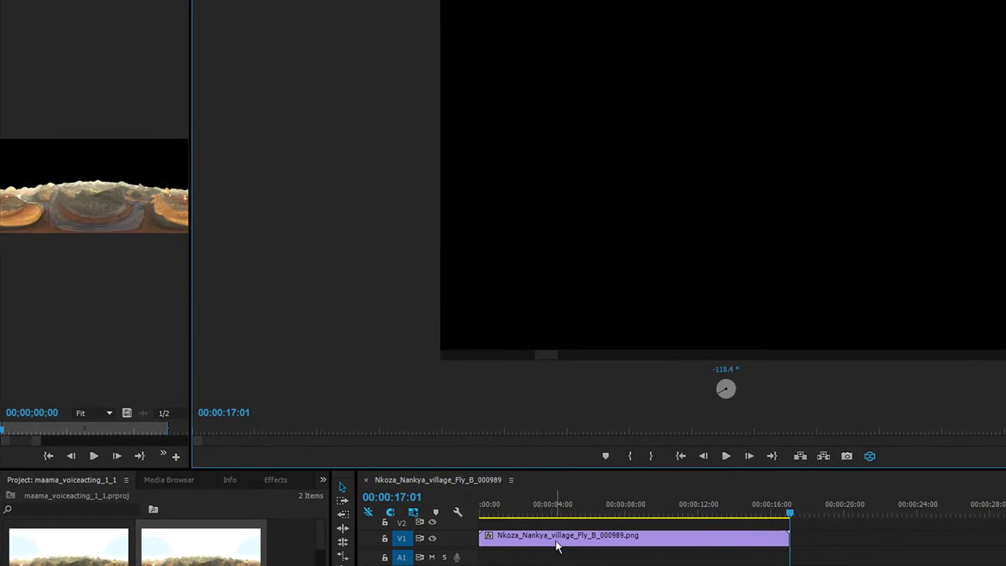
pyautogui.moveTo(542, 514); pyautogui.dragTo(530, 514)
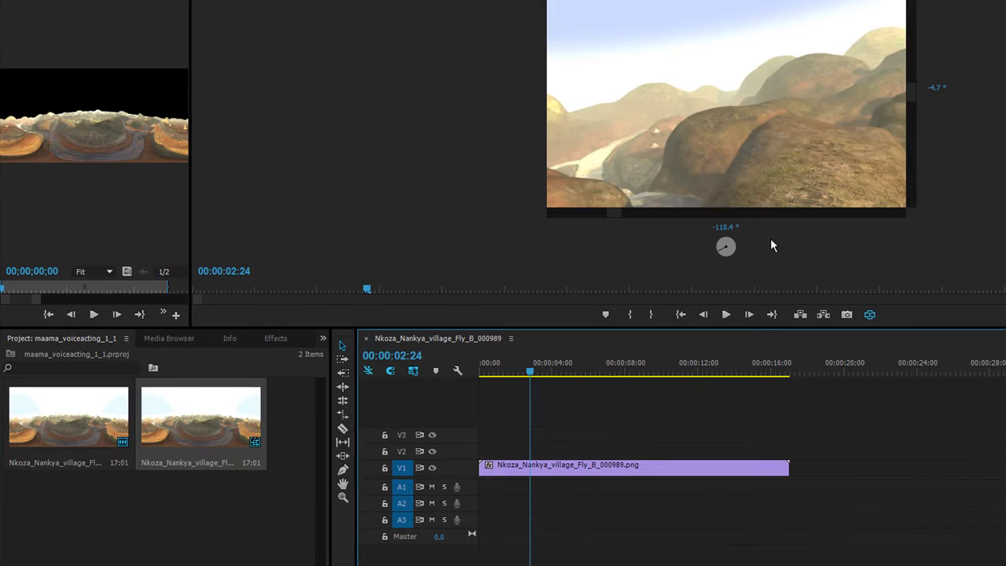
# Set the Monitor View Horizontal field to 160° in VR Video Settings
pyautogui.rightClick(730, 84)
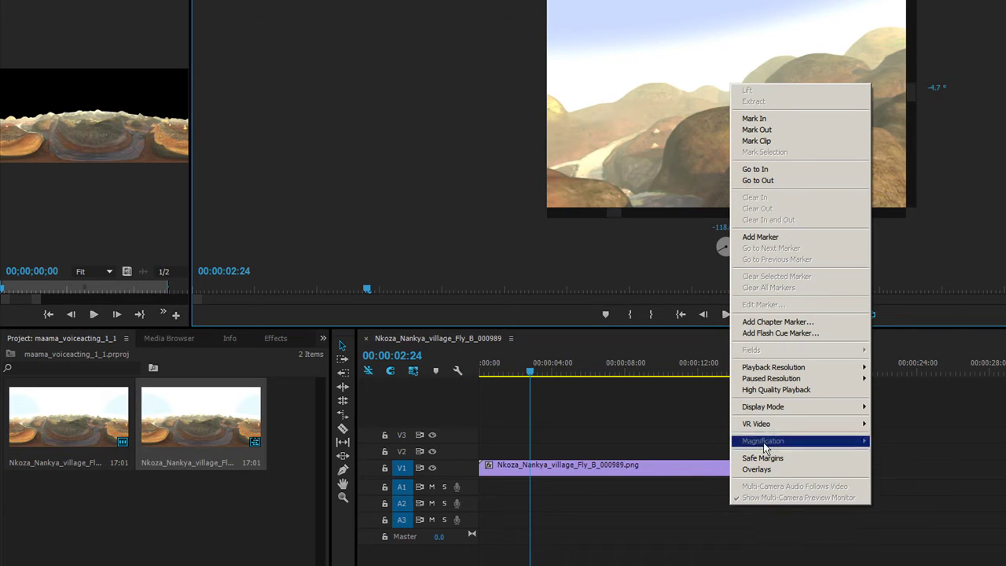
pyautogui.moveTo(767, 423)
pyautogui.click(706, 437)
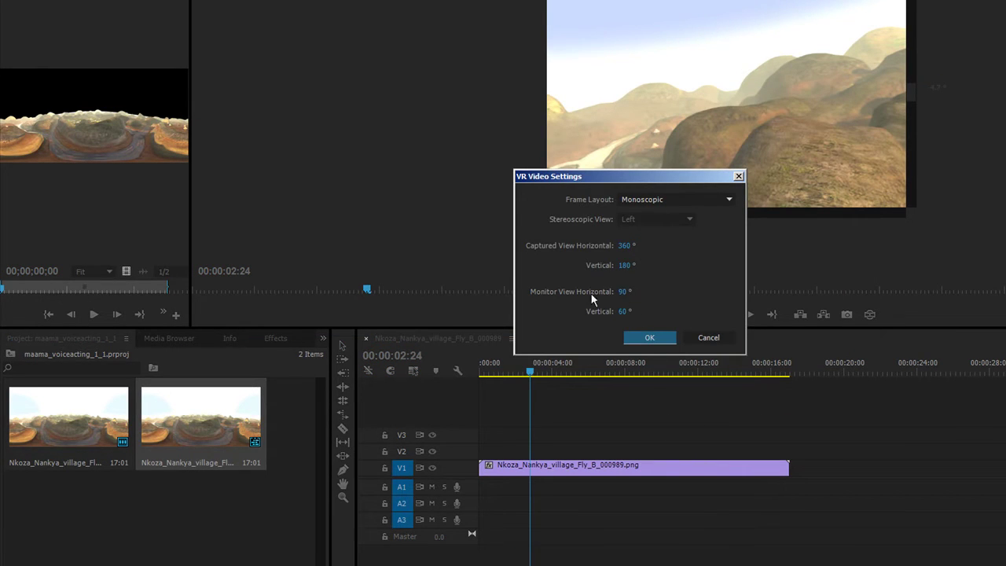
pyautogui.click(623, 293)
pyautogui.write('160')
pyautogui.click(650, 337)
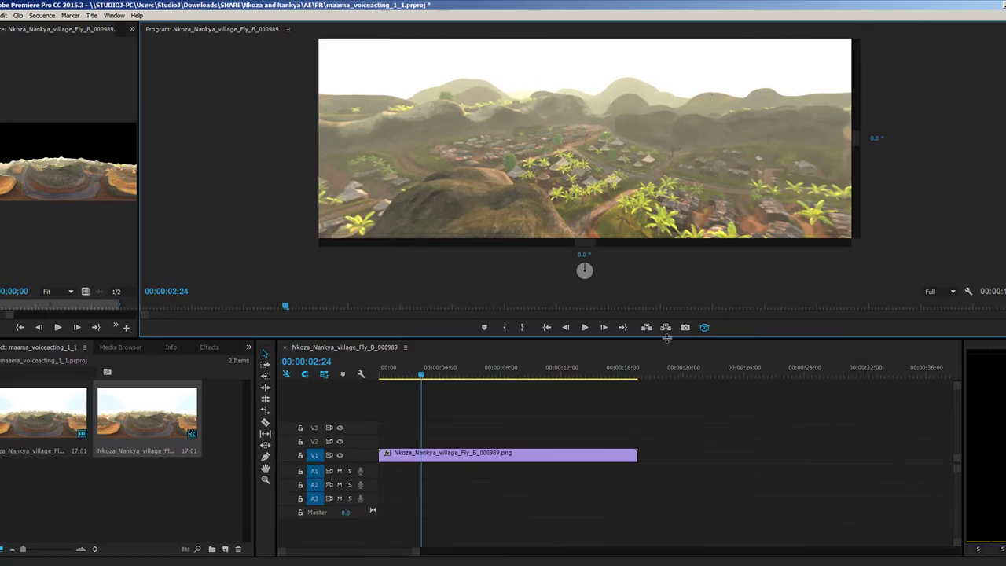
pyautogui.moveTo(666, 338); pyautogui.dragTo(666, 475)
pyautogui.moveTo(550, 236); pyautogui.dragTo(836, 237)
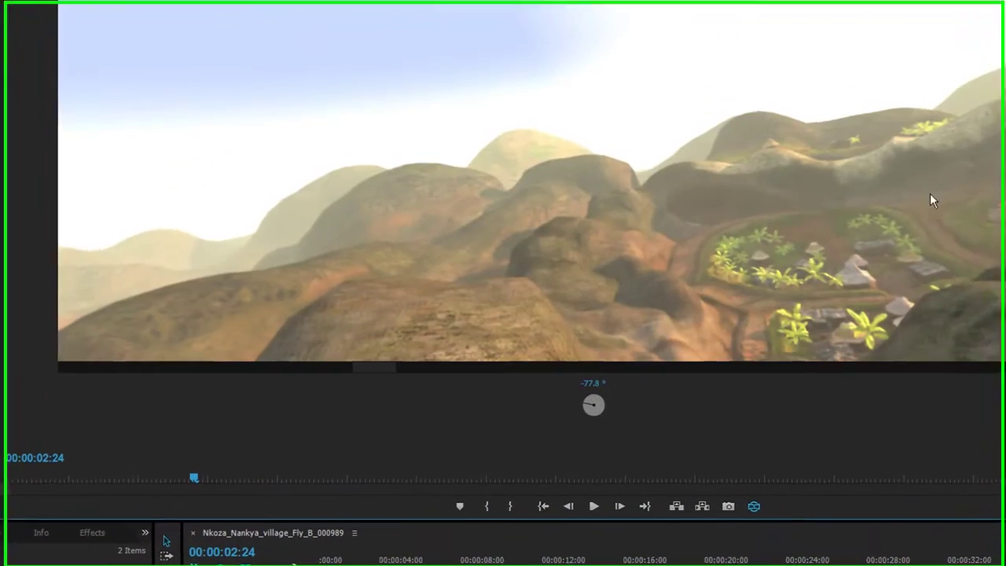
pyautogui.moveTo(930, 201); pyautogui.dragTo(540, 199)
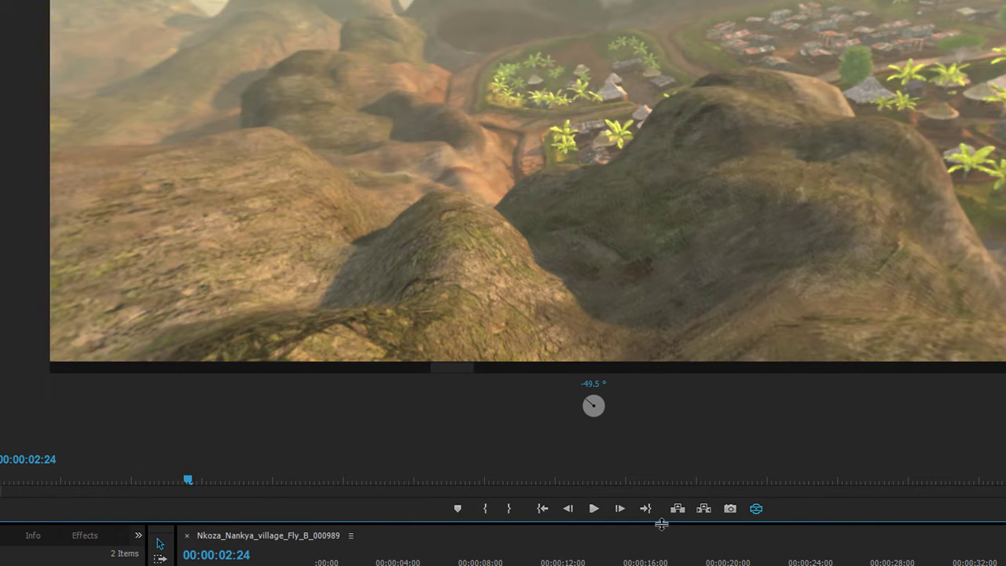
pyautogui.moveTo(661, 524); pyautogui.dragTo(661, 433)
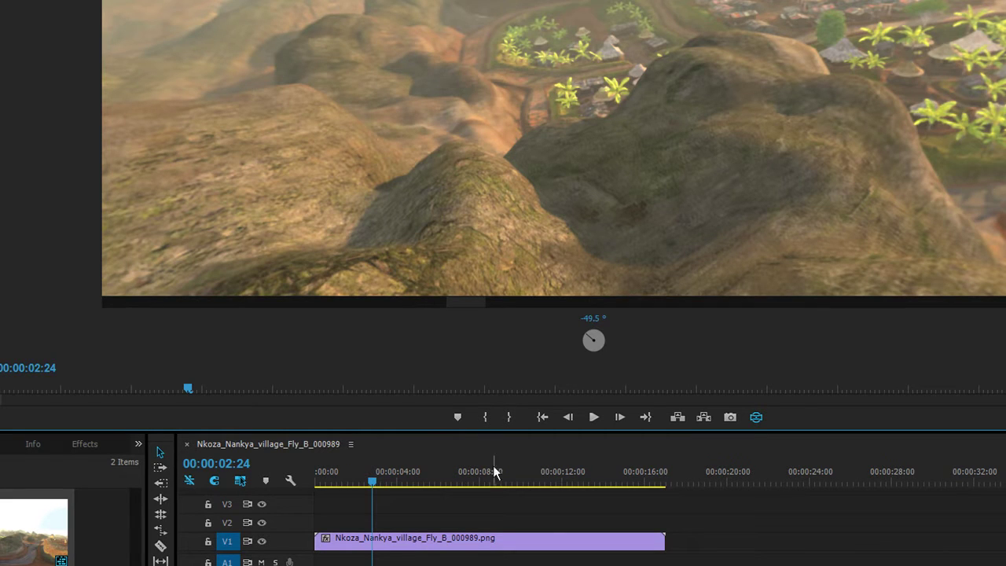
pyautogui.moveTo(640, 252); pyautogui.dragTo(602, 123)
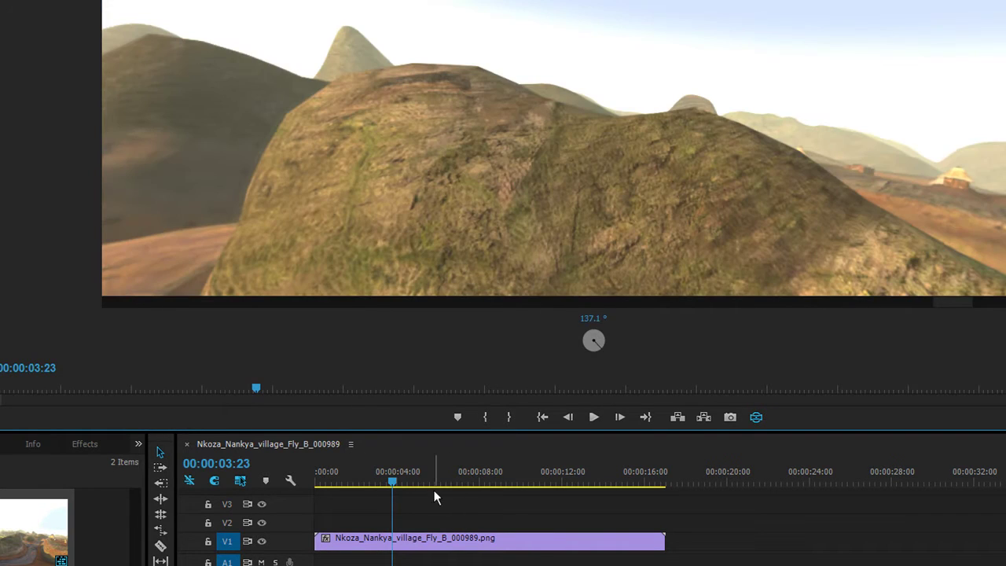
pyautogui.moveTo(439, 471); pyautogui.dragTo(492, 471)
pyautogui.moveTo(550, 283); pyautogui.dragTo(921, 96)
pyautogui.moveTo(488, 137); pyautogui.dragTo(631, 130)
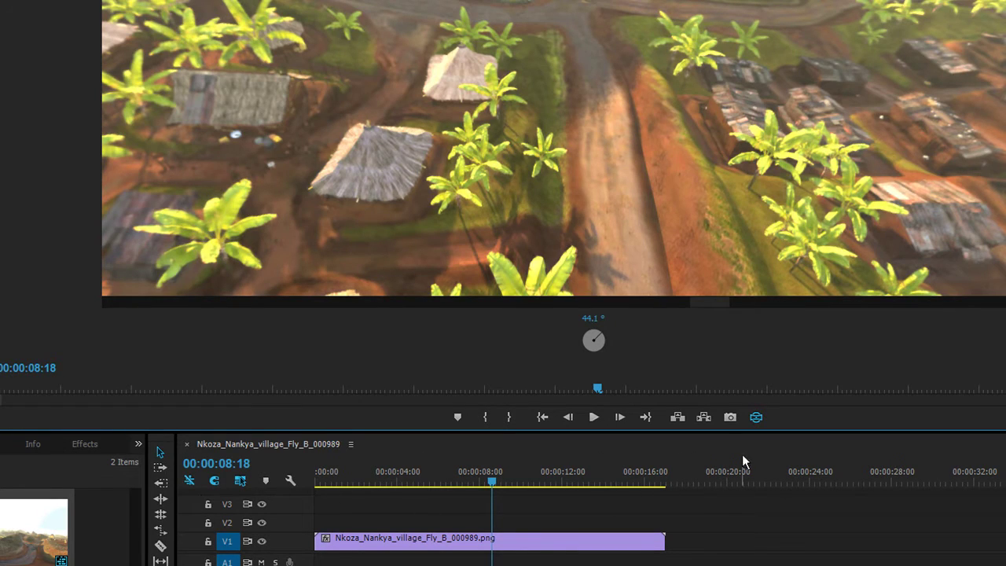
pyautogui.moveTo(748, 164); pyautogui.dragTo(545, 182)
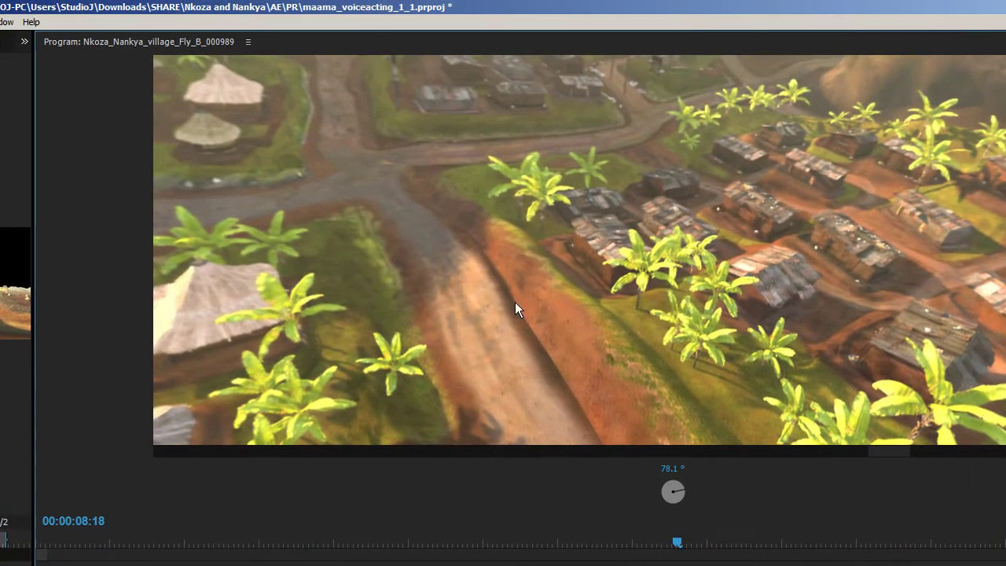
pyautogui.moveTo(983, 191); pyautogui.dragTo(899, 335)
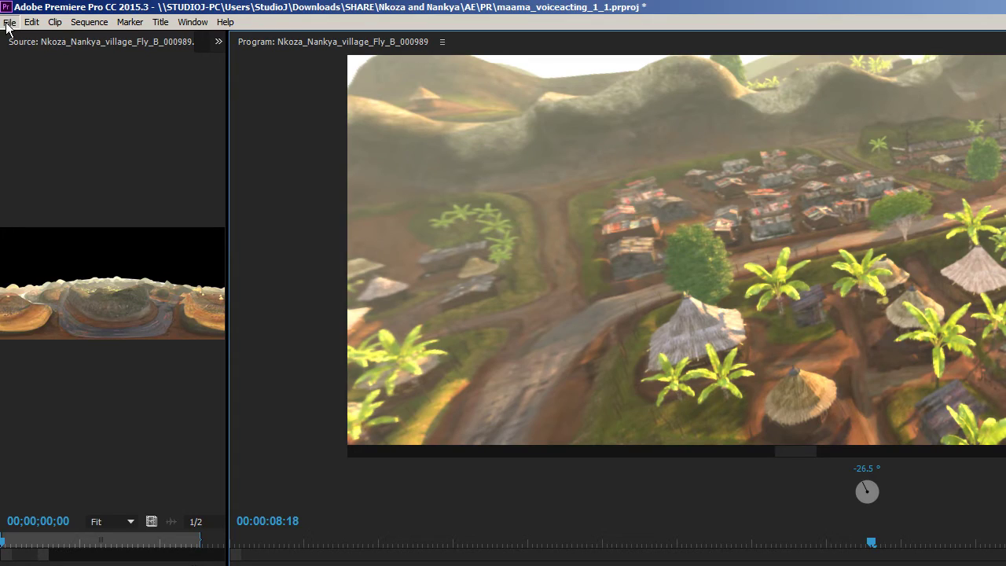
# Open File > Export > Media for the village sequence, which defaults to AVI with DV NTSC
pyautogui.click(9, 24)
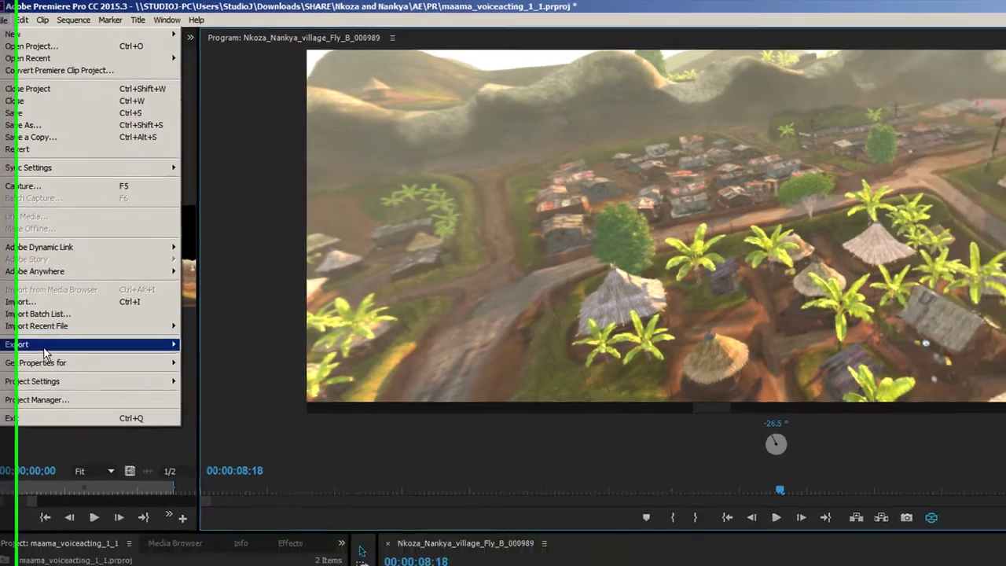
pyautogui.moveTo(157, 381)
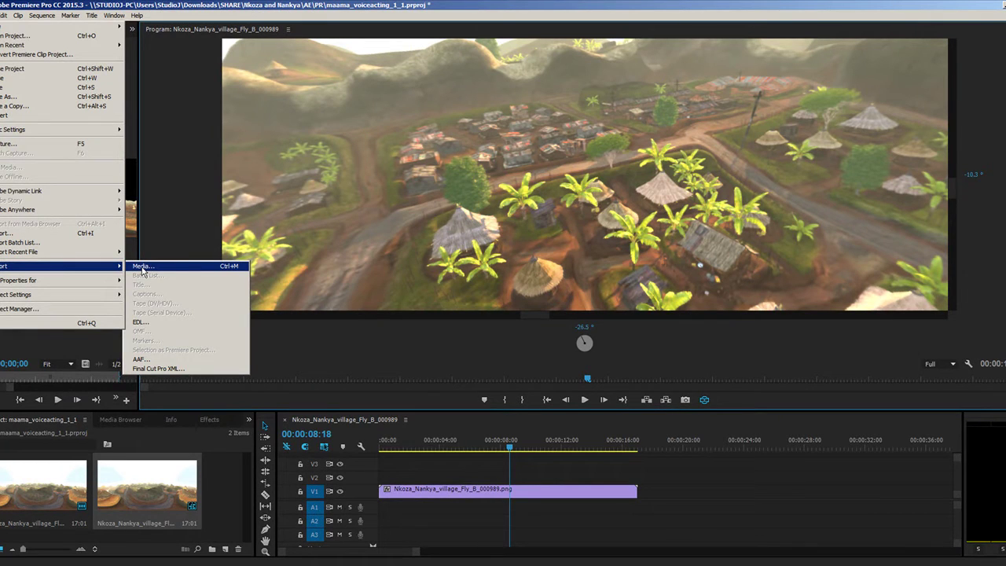
pyautogui.click(142, 267)
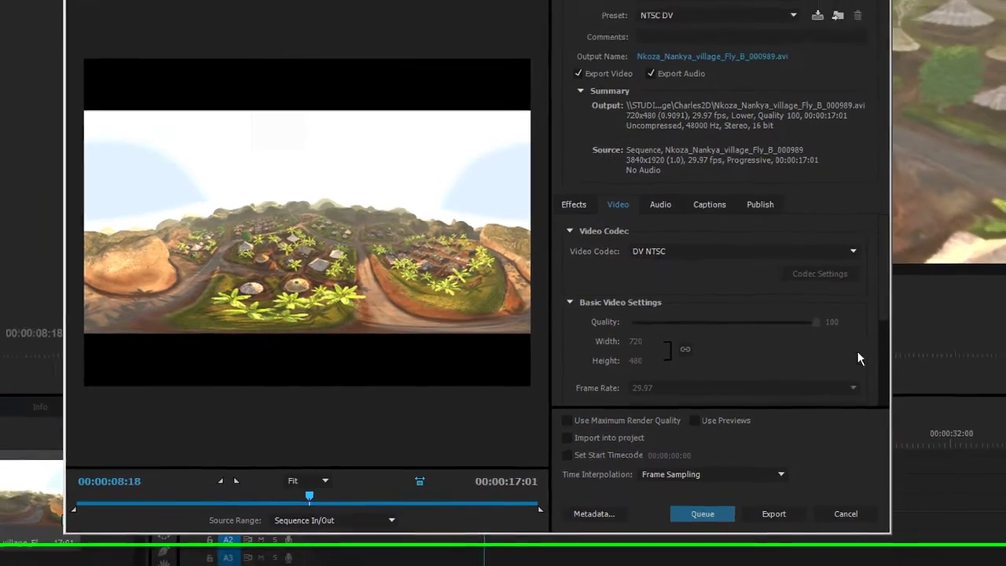
# Change the export format from AVI to H.264 for a 3840x1920 Match Source - High MP4
pyautogui.scroll(-2, 902, 310)
pyautogui.scroll(-2, 863, 355)
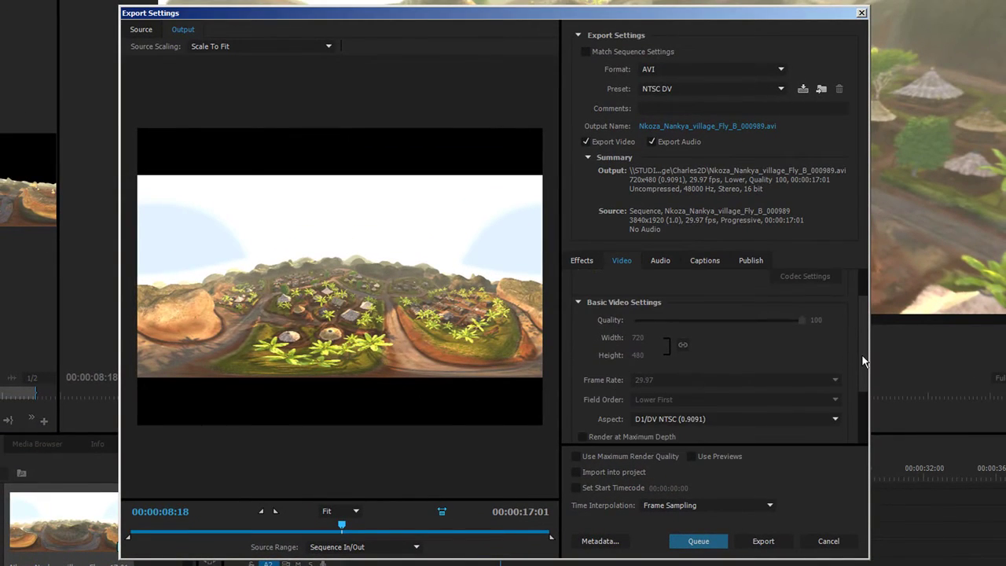
pyautogui.scroll(3, 868, 318)
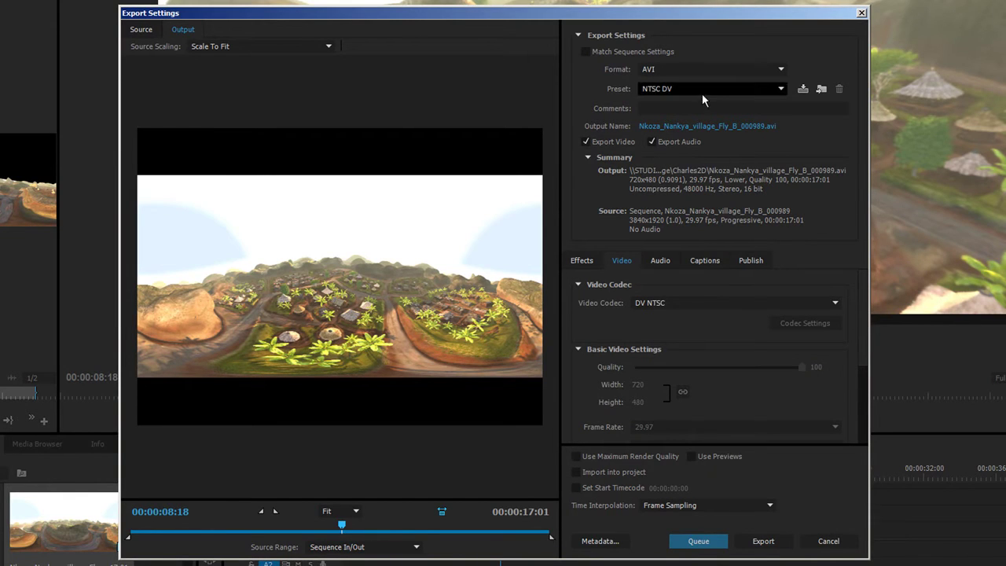
pyautogui.click(781, 70)
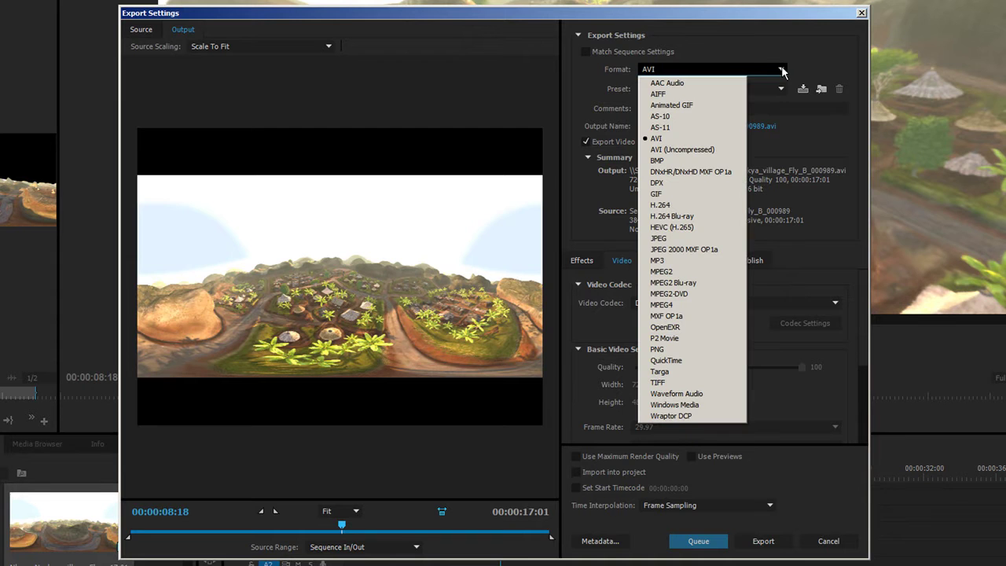
pyautogui.click(665, 205)
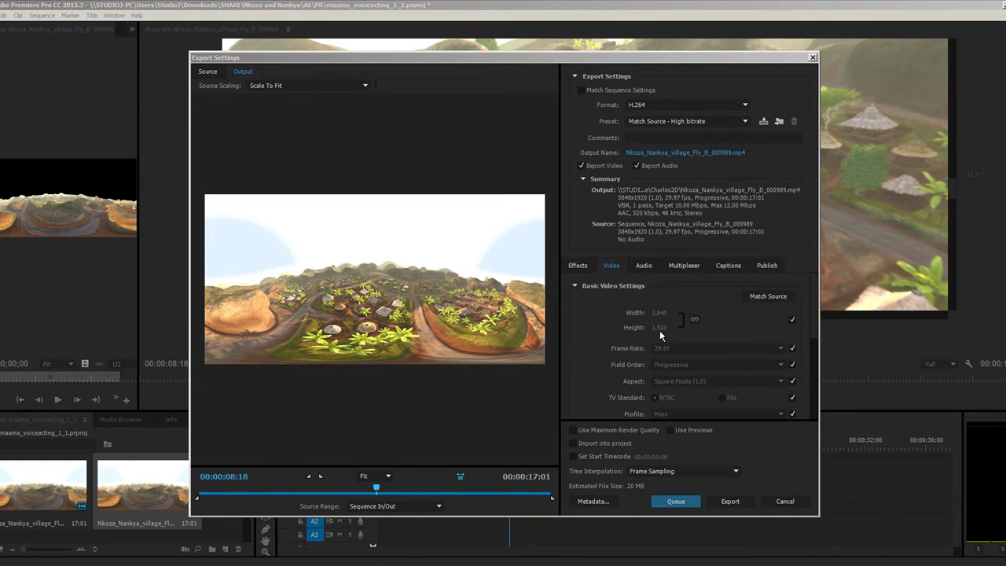
# Tick Video Is VR with Monoscopic frame layout, then bring YouTube's upload page forward
pyautogui.moveTo(815, 299); pyautogui.dragTo(814, 391)
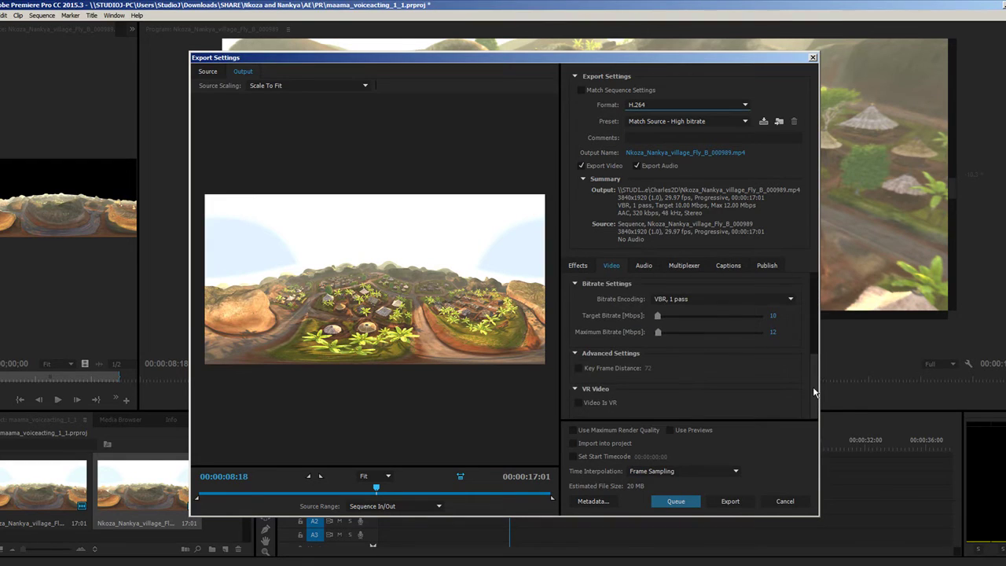
pyautogui.click(577, 402)
pyautogui.scroll(-1, 661, 398)
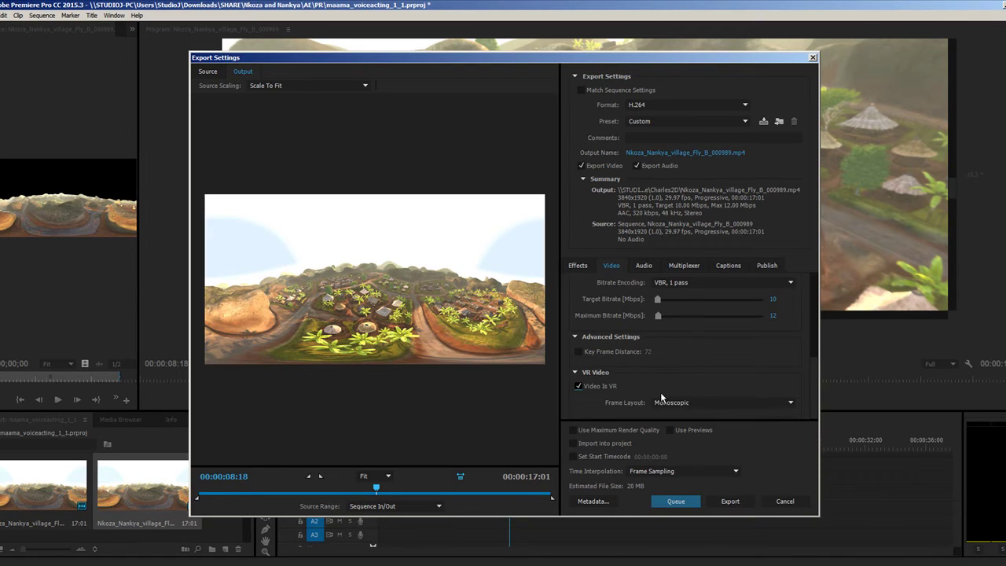
pyautogui.click(712, 406)
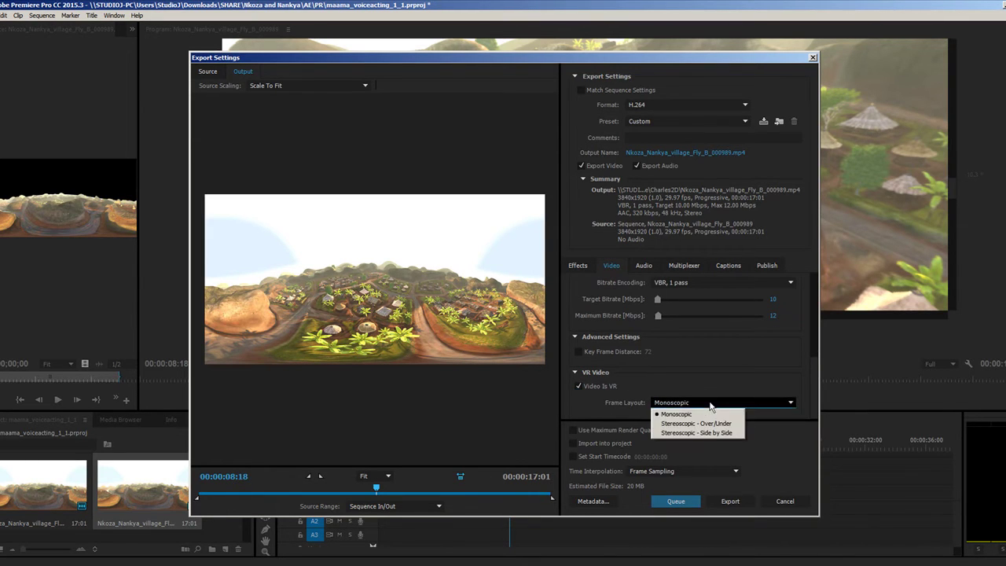
pyautogui.click(681, 402)
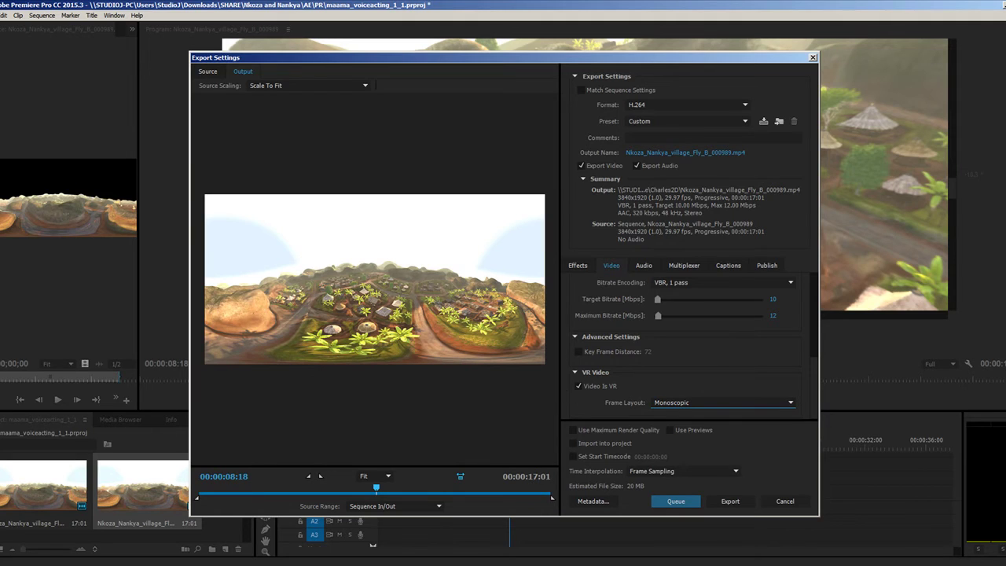
pyautogui.hotkey('alt', 'Tab')
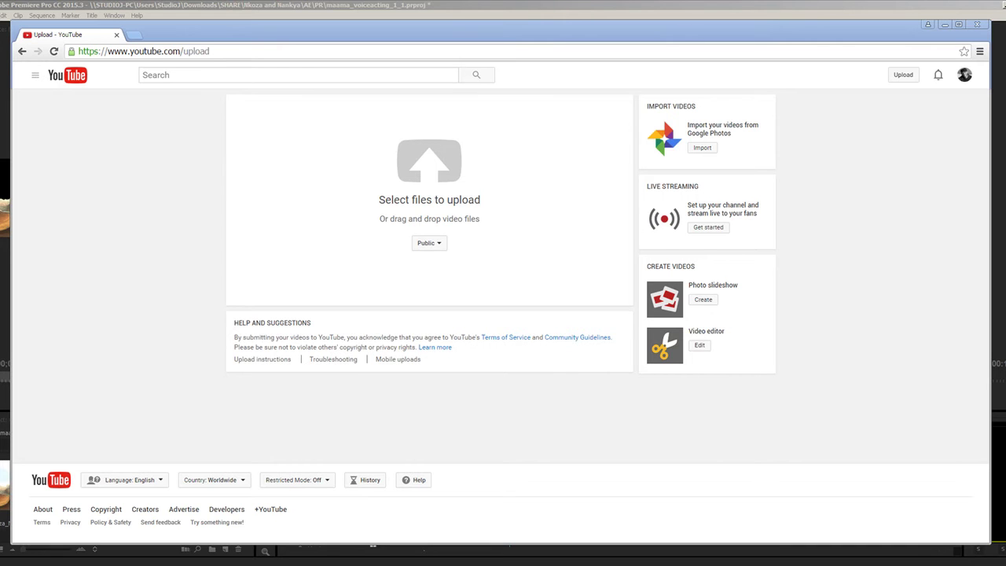
# Upload the exported MP4 to YouTube, untick Google+ sharing and pick a privacy setting
pyautogui.moveTo(550, 161); pyautogui.dragTo(464, 163)
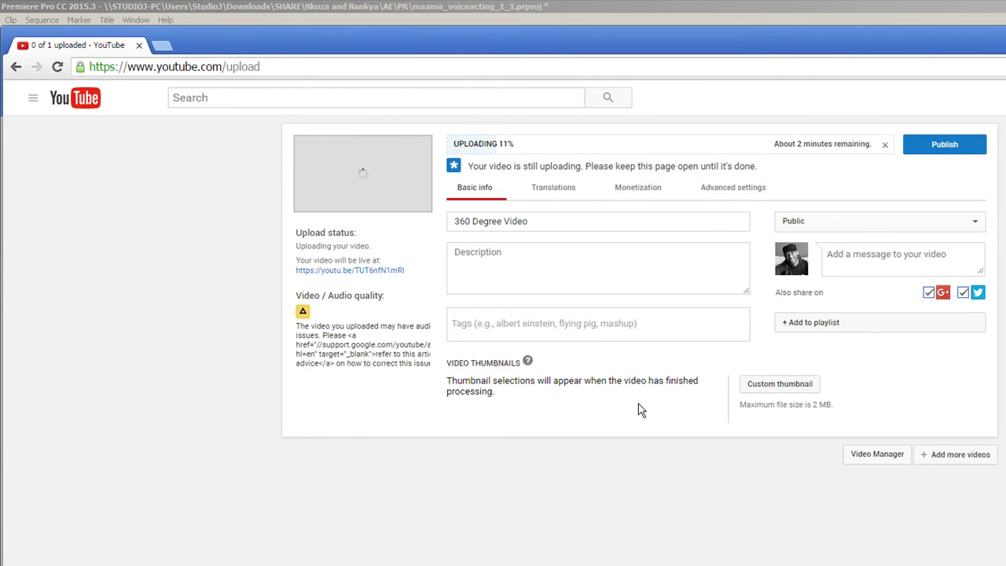
pyautogui.click(928, 293)
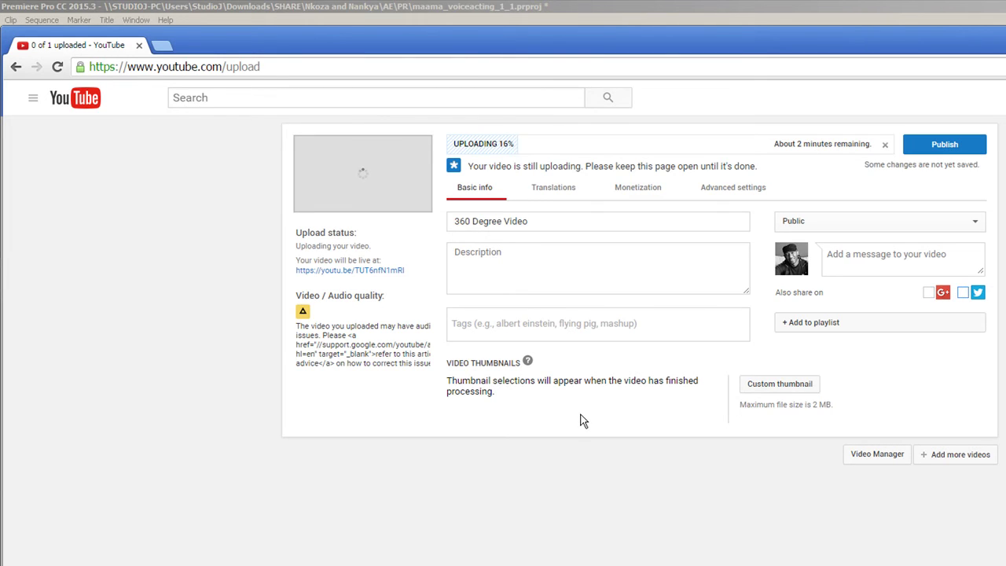
pyautogui.click(878, 228)
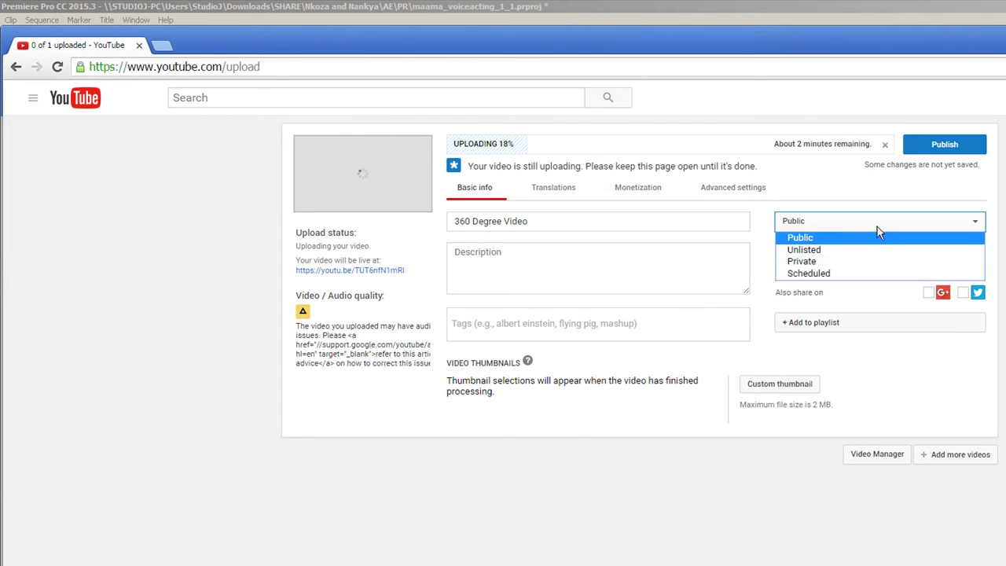
pyautogui.click(817, 261)
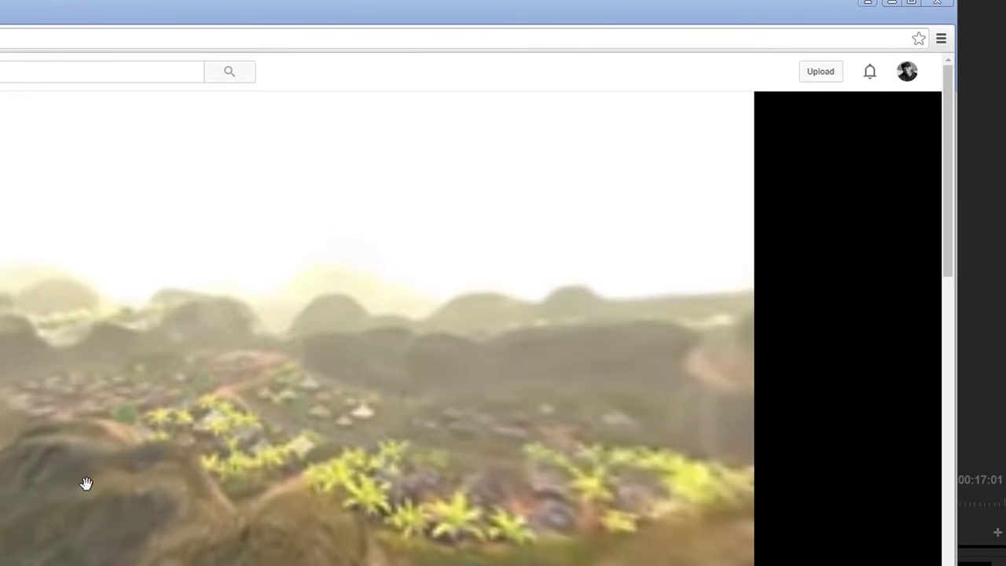
# Rotate the 360° view, play the video full screen to its 0:17 end, then exit full screen
pyautogui.moveTo(43, 437); pyautogui.dragTo(463, 380)
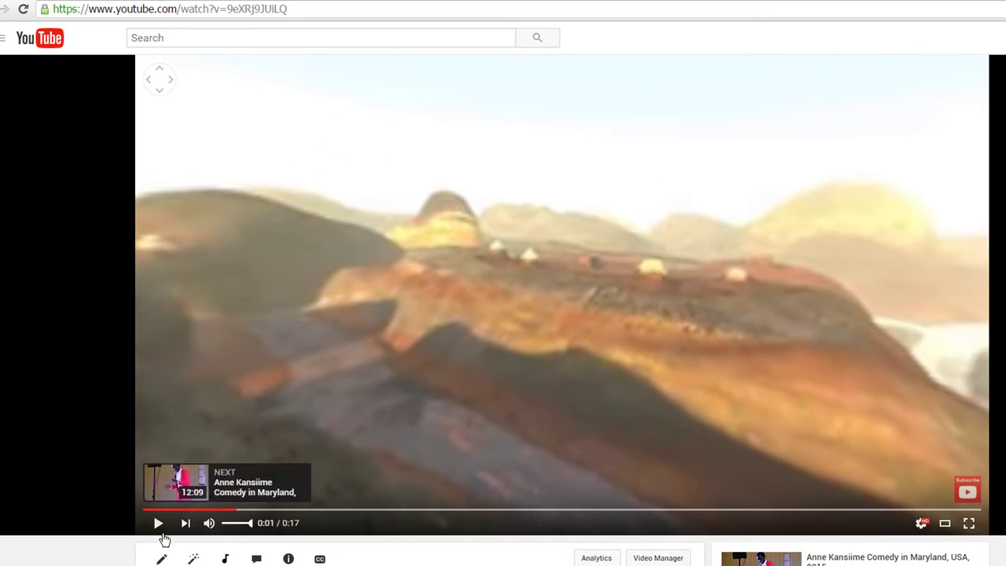
pyautogui.click(158, 525)
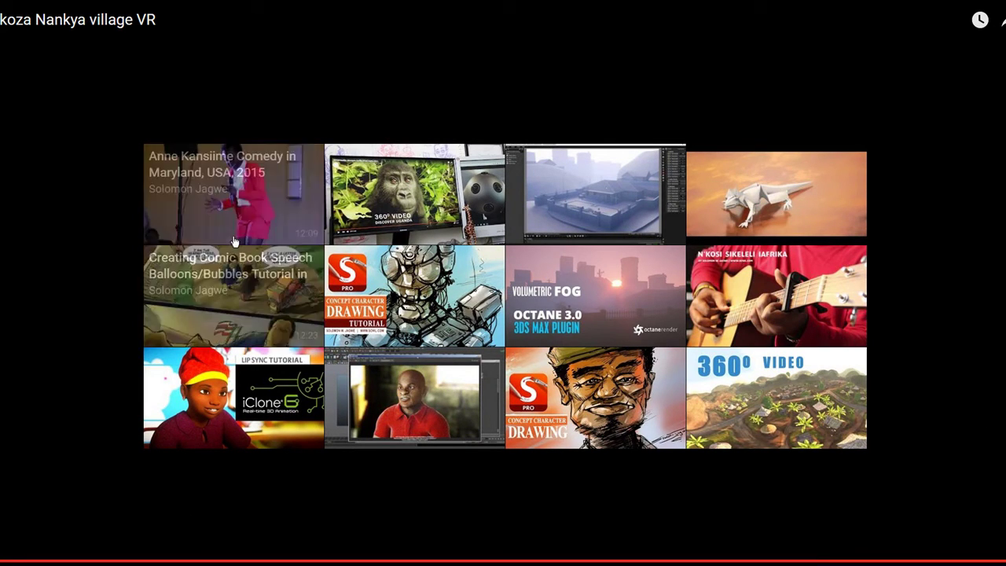
pyautogui.press('Escape')
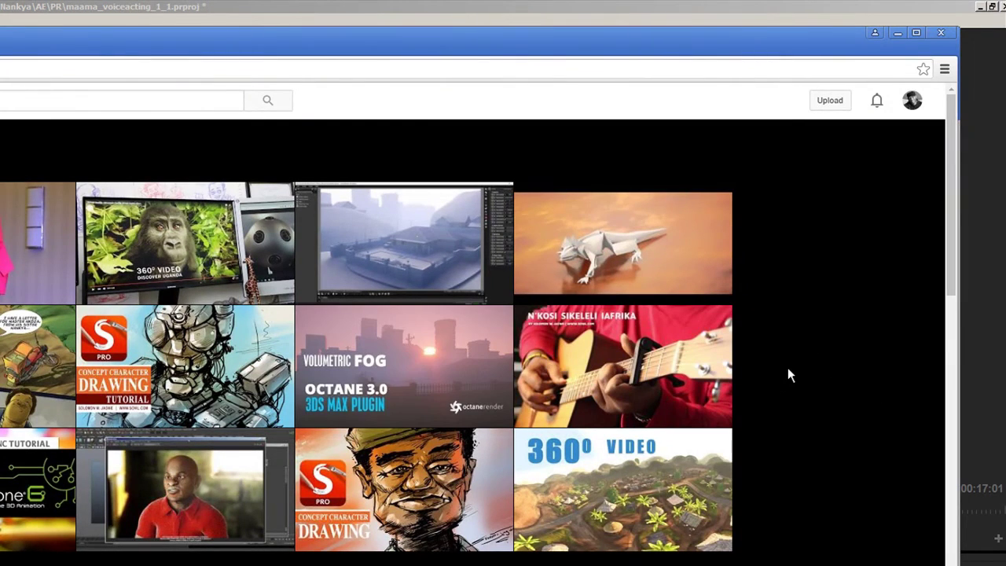
# Close Export Settings and rotate the Program Monitor's VR view toward the sky, village and tin-roof huts
pyautogui.click(897, 33)
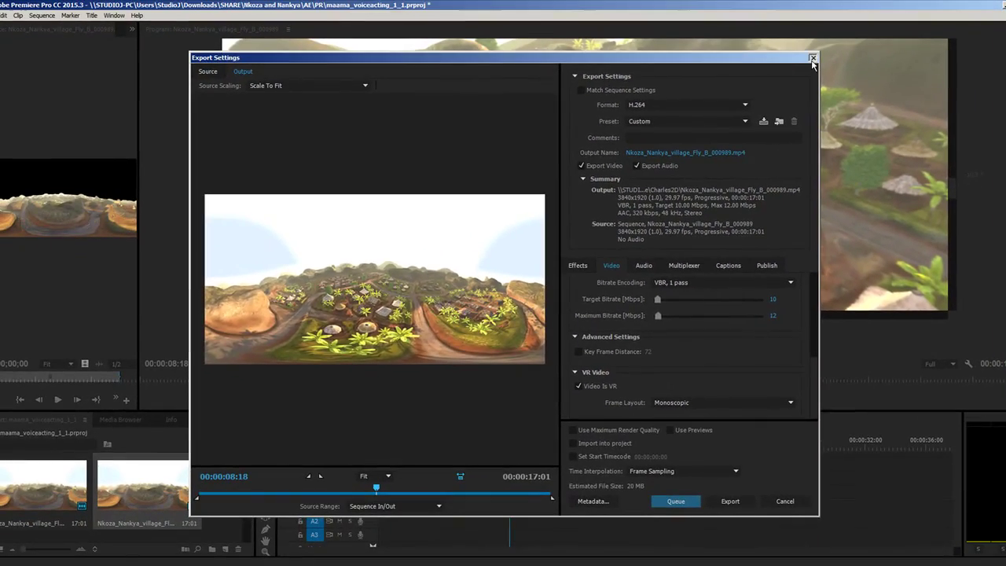
pyautogui.click(812, 59)
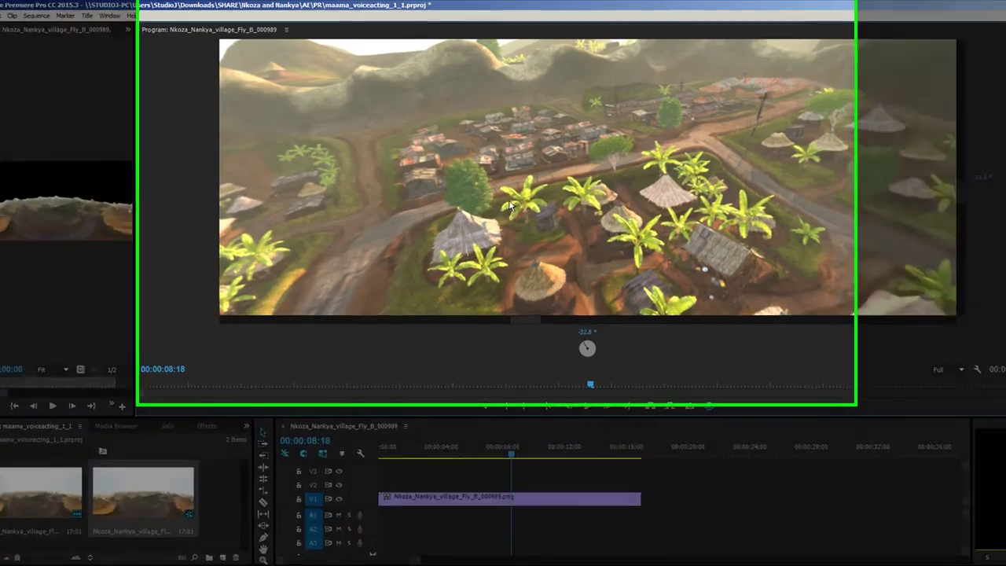
pyautogui.moveTo(502, 211); pyautogui.dragTo(682, 203)
pyautogui.moveTo(772, 287); pyautogui.dragTo(672, 253)
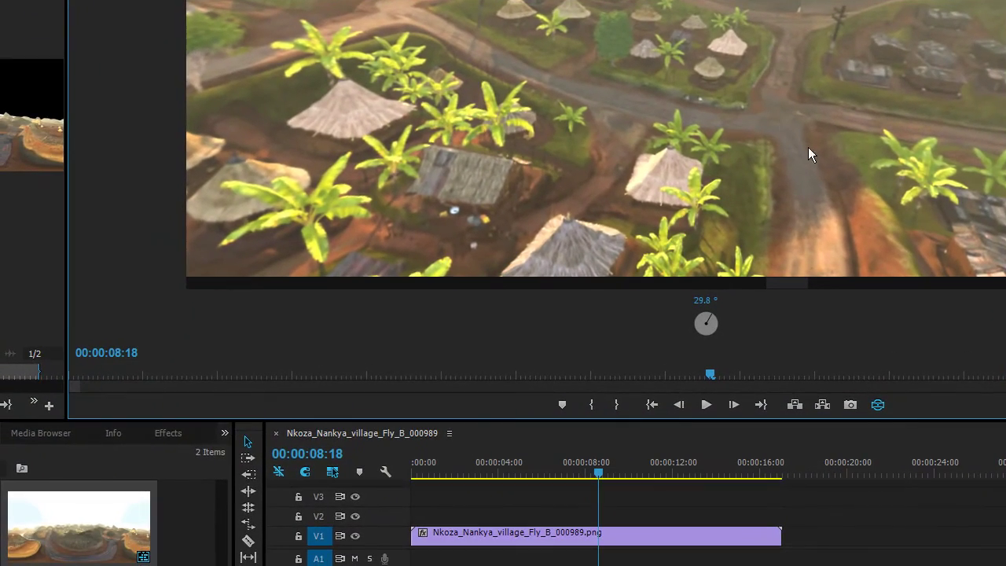
pyautogui.moveTo(864, 145); pyautogui.dragTo(883, 192)
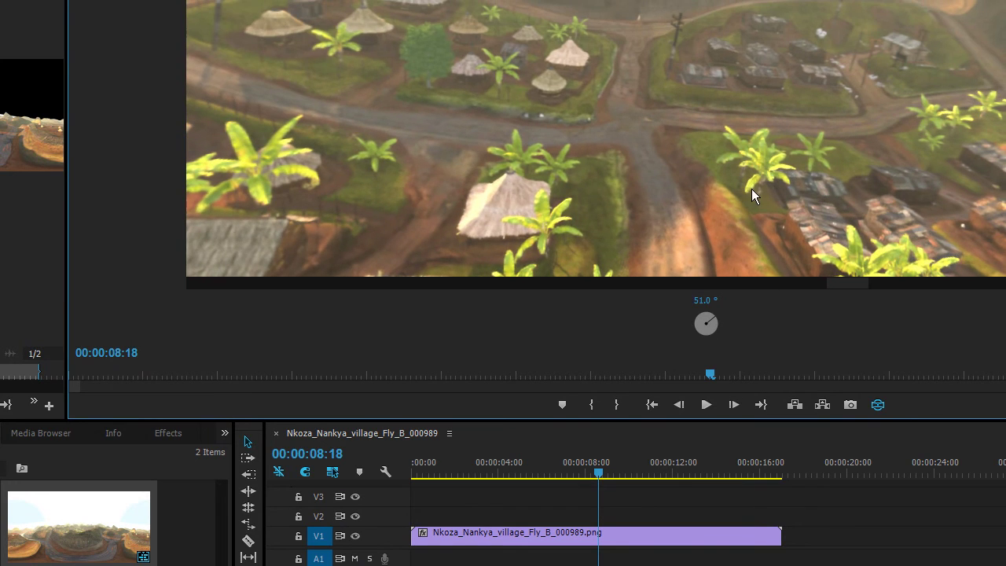
pyautogui.moveTo(752, 189); pyautogui.dragTo(720, 204)
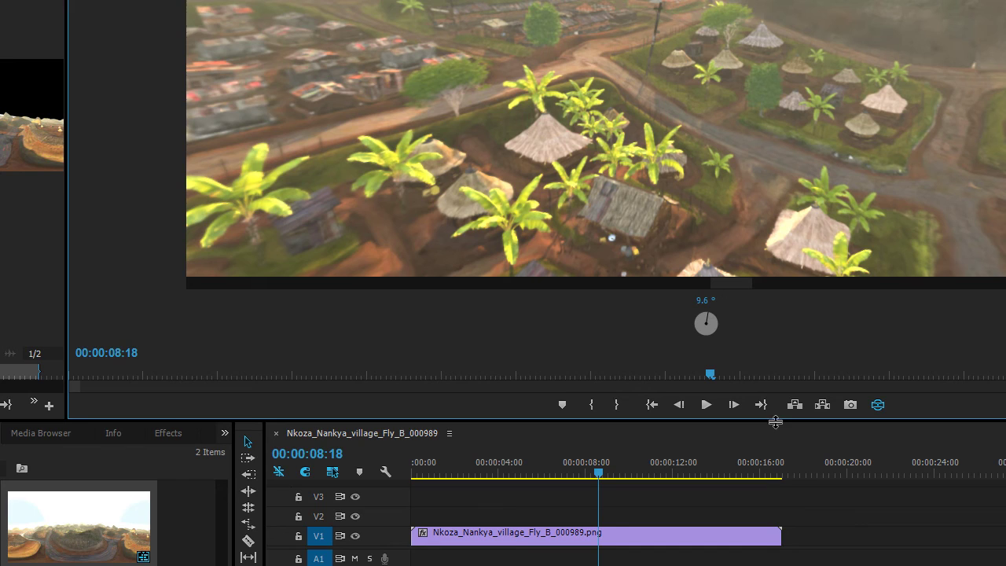
# Enlarge the Program Monitor and fine-tune the 360° viewing direction back onto the village
pyautogui.moveTo(774, 420); pyautogui.dragTo(774, 540)
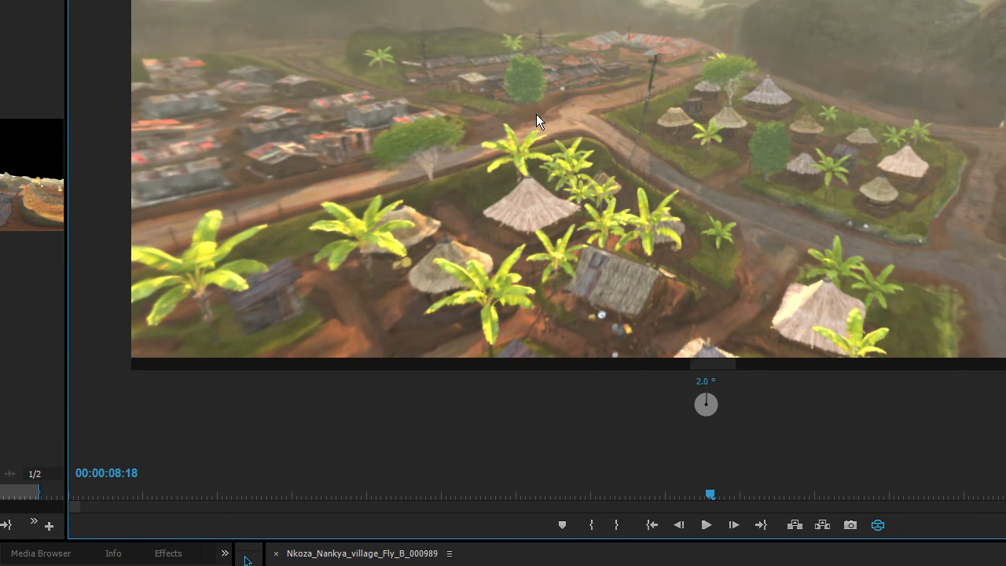
pyautogui.moveTo(603, 136); pyautogui.dragTo(861, 33)
pyautogui.moveTo(892, 156); pyautogui.dragTo(797, 207)
pyautogui.moveTo(954, 203); pyautogui.dragTo(677, 215)
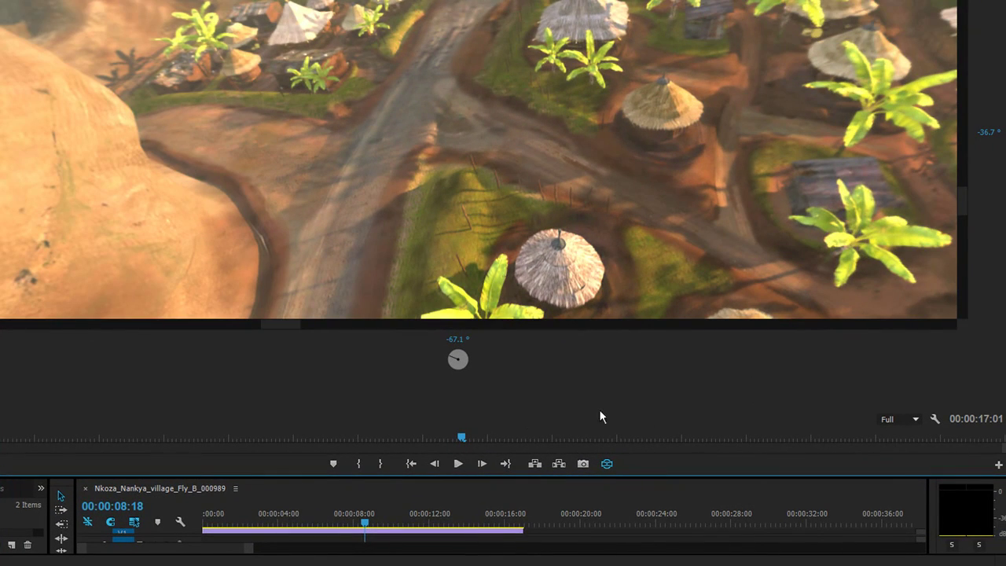
# Use the Button Editor's Toggle VR Video Display to show the flat equirectangular village image
pyautogui.click(998, 465)
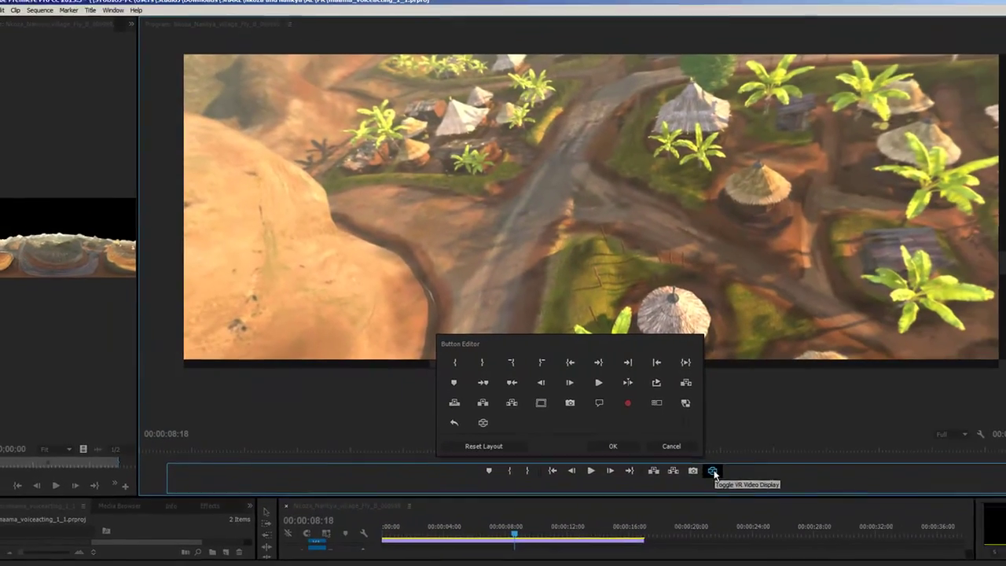
pyautogui.click(741, 473)
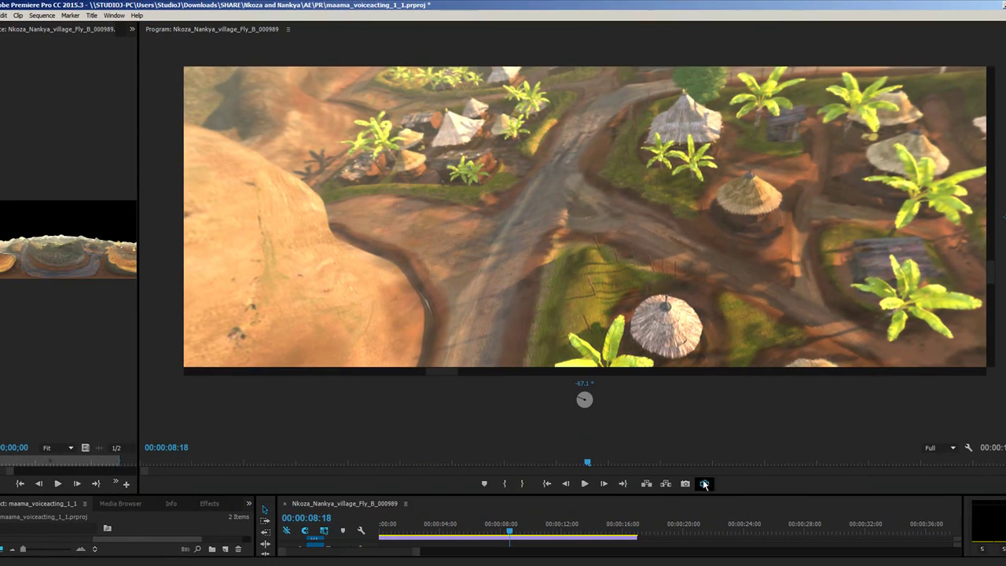
pyautogui.click(703, 481)
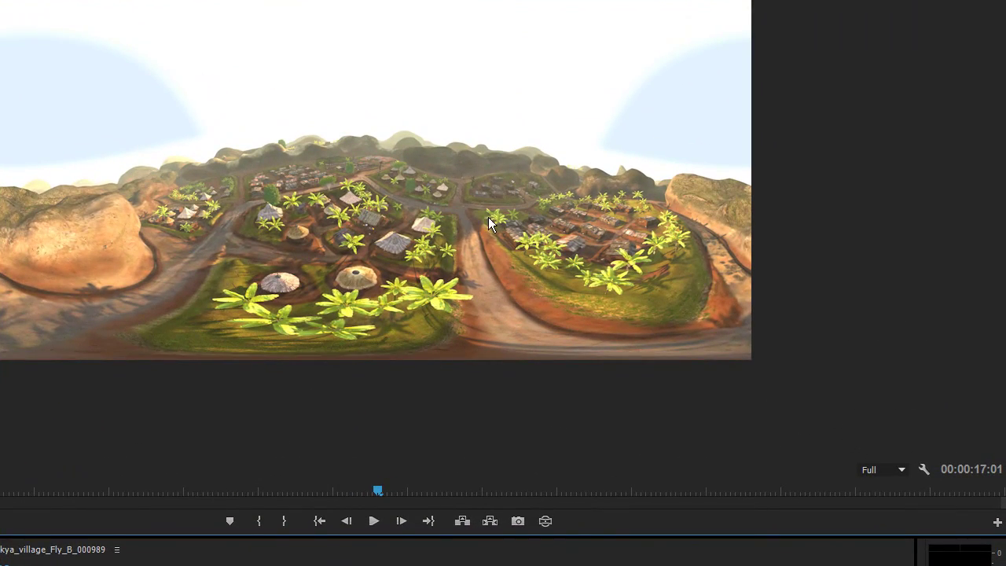